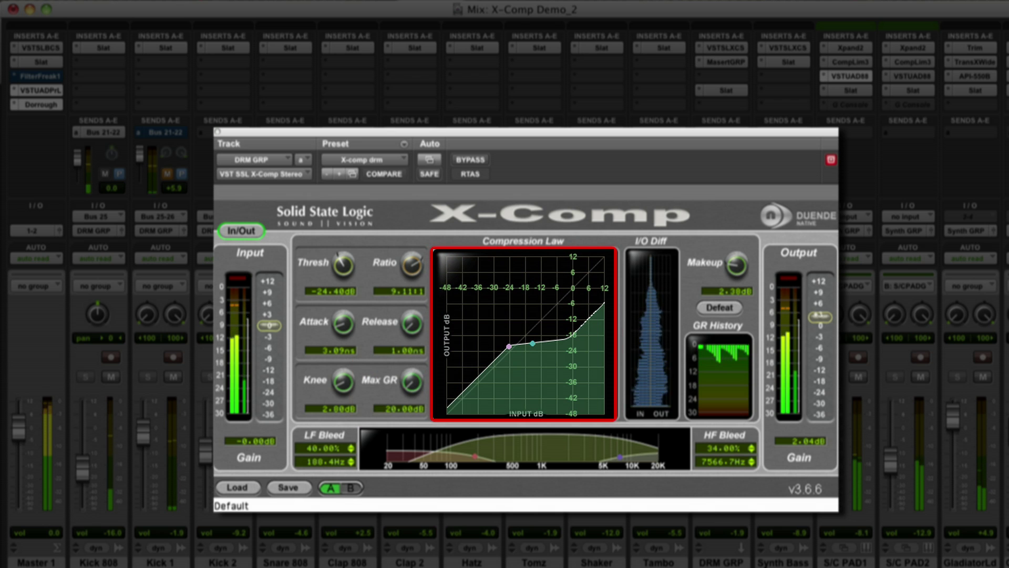
Step: Set the drum group compressor's threshold to about -29.8 dB and ratio to 6.16:1, and adjust the knee
left_click_drag(342, 276, 343, 316)
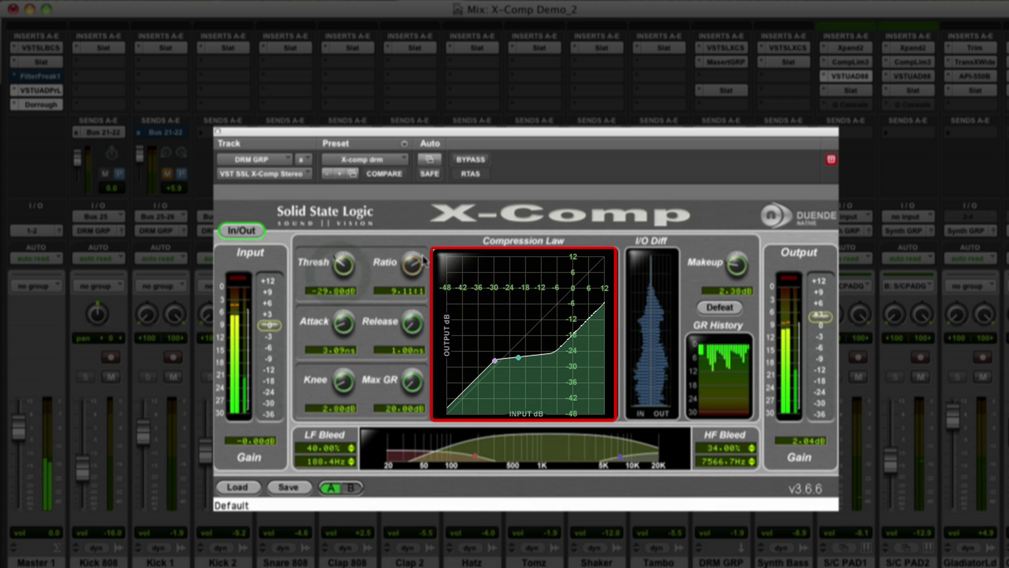
left_click_drag(417, 266, 395, 296)
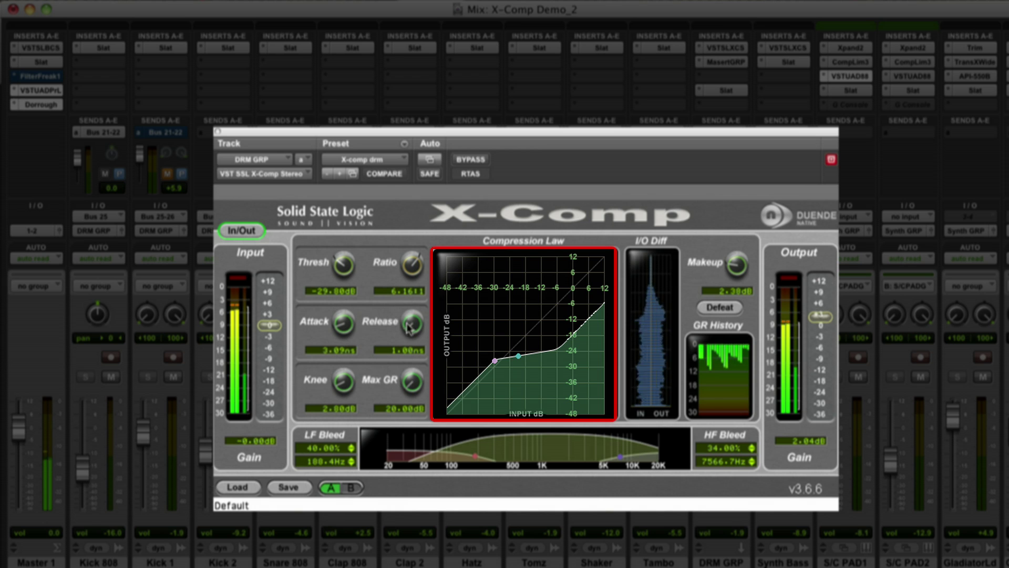
left_click_drag(344, 387, 354, 413)
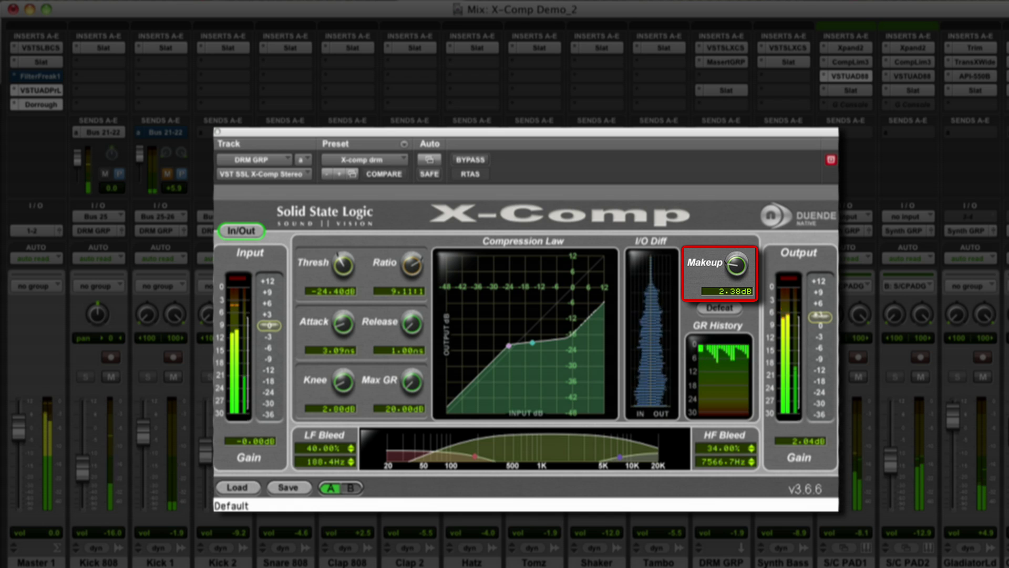
Step: Toggle Defeat on and off on the drum group's X-Comp to compare the sound
left_click(720, 307)
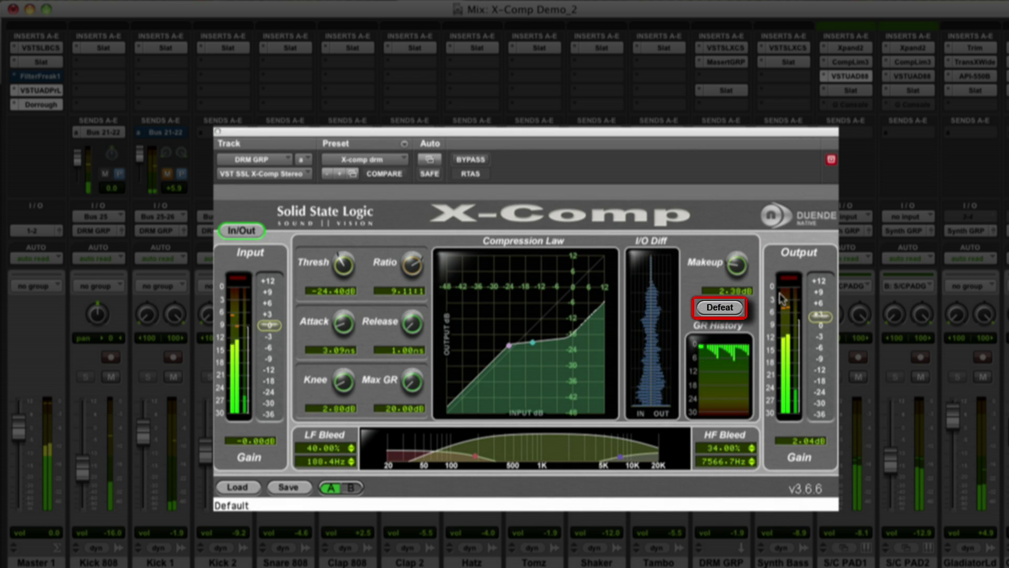
left_click(713, 314)
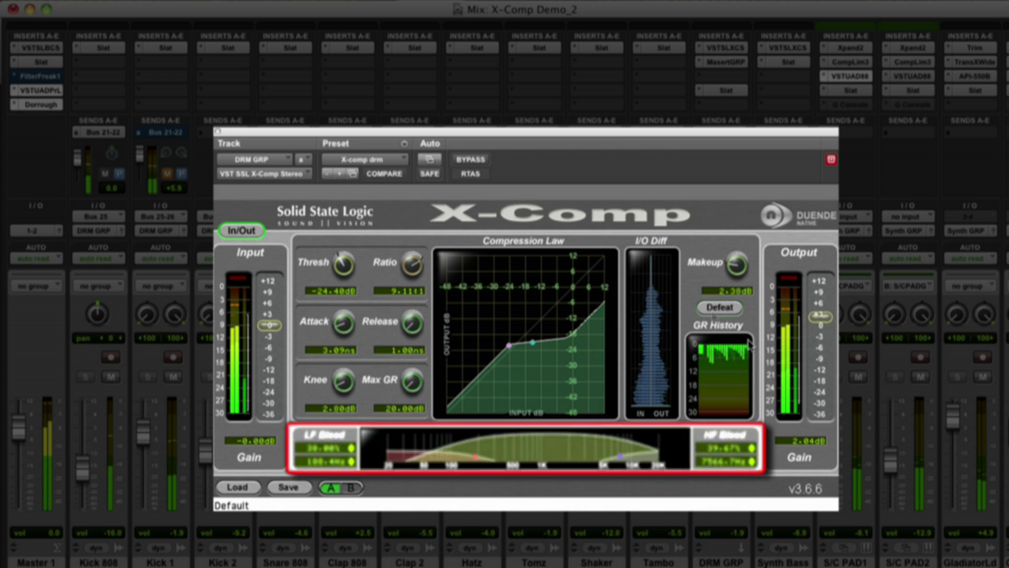
Step: Set the HF Bleed to 65.67% and the LF Bleed to about 42.6%, and adjust the LF Bleed frequency
left_click_drag(726, 450, 740, 421)
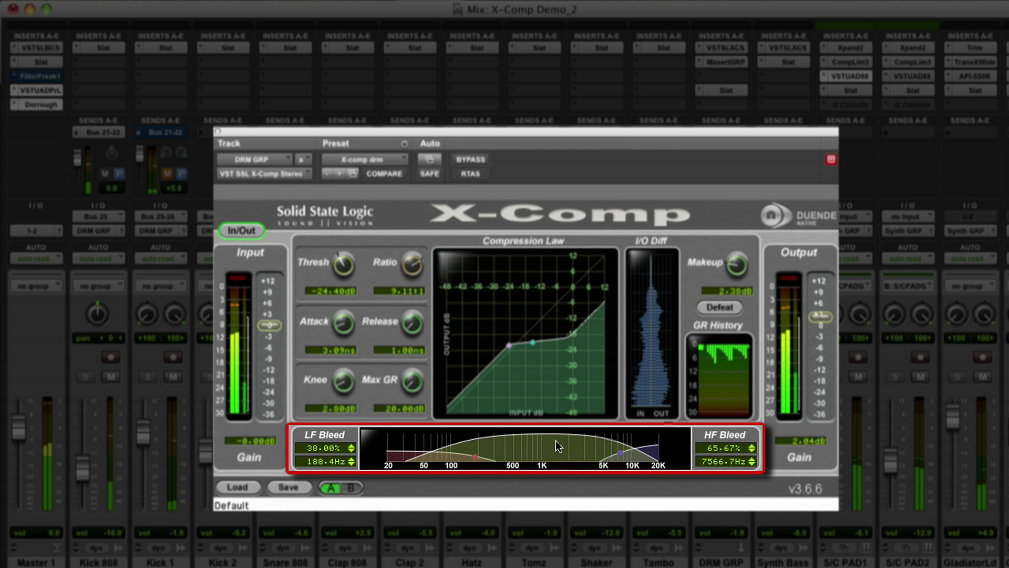
left_click_drag(348, 451, 345, 439)
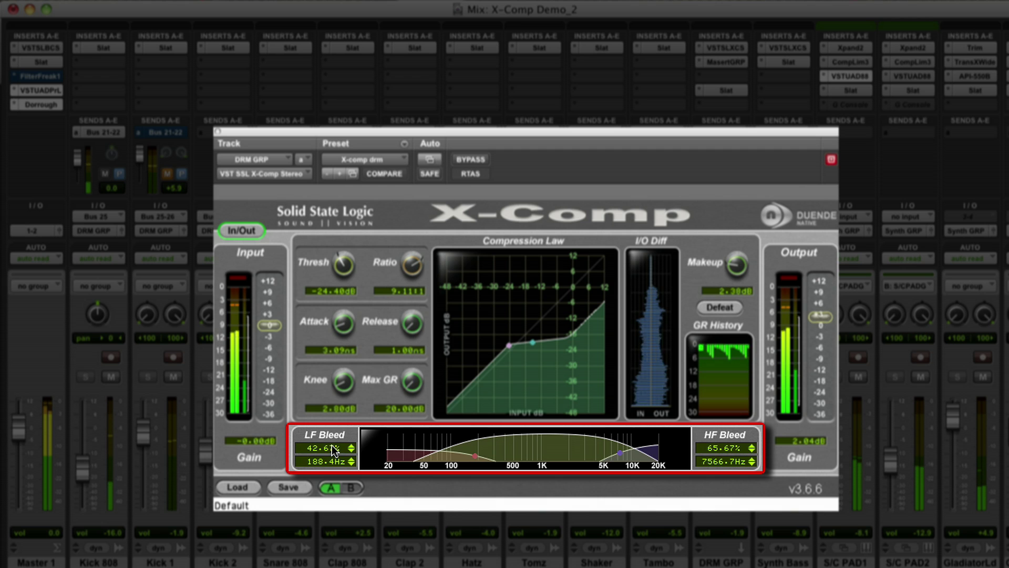
left_click_drag(335, 460, 339, 473)
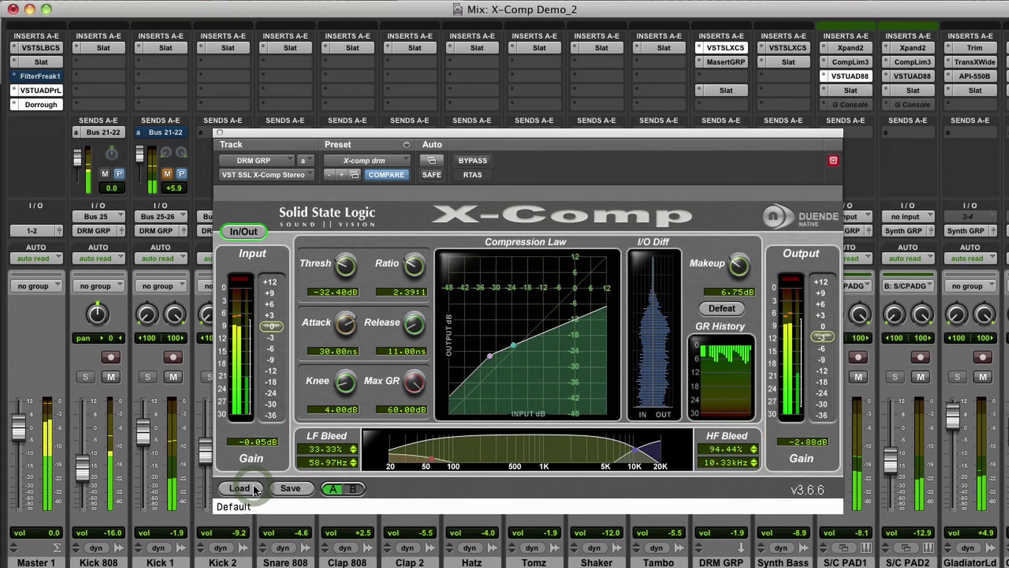
Step: Load the "punchy bd.sslpreset" preset into the X-Comp on the DRM GRP track
left_click(239, 488)
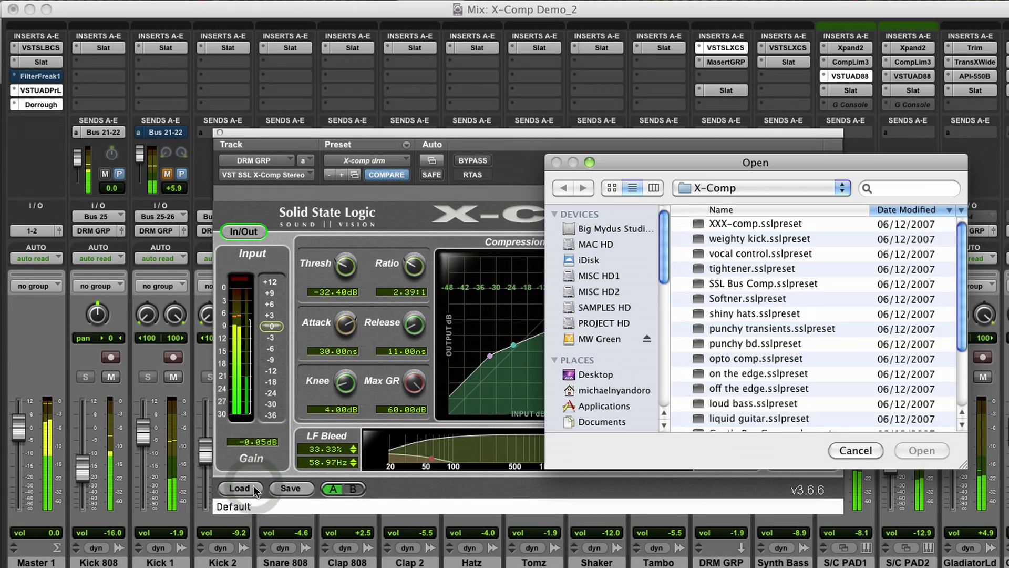
left_click(736, 344)
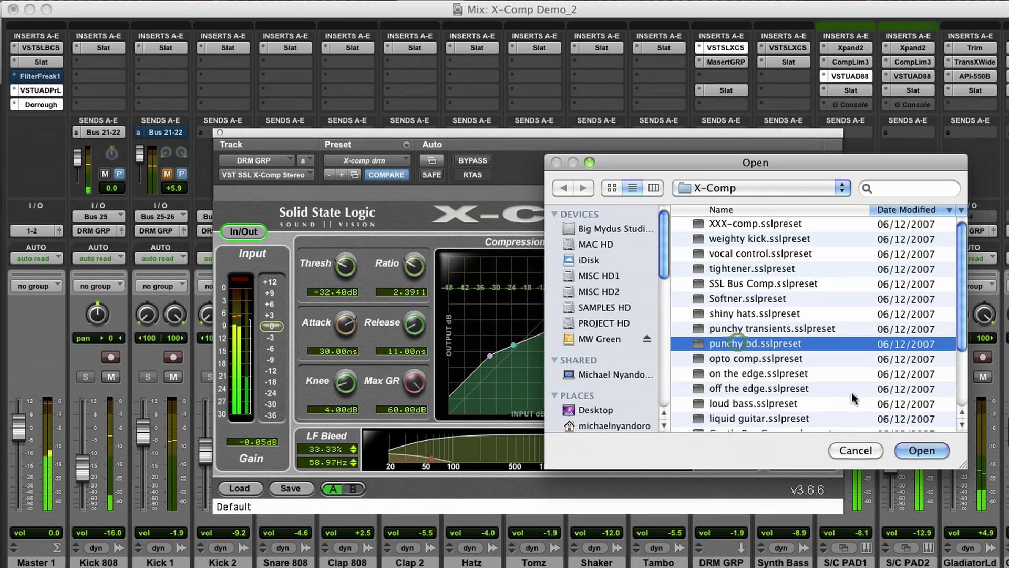
left_click(913, 449)
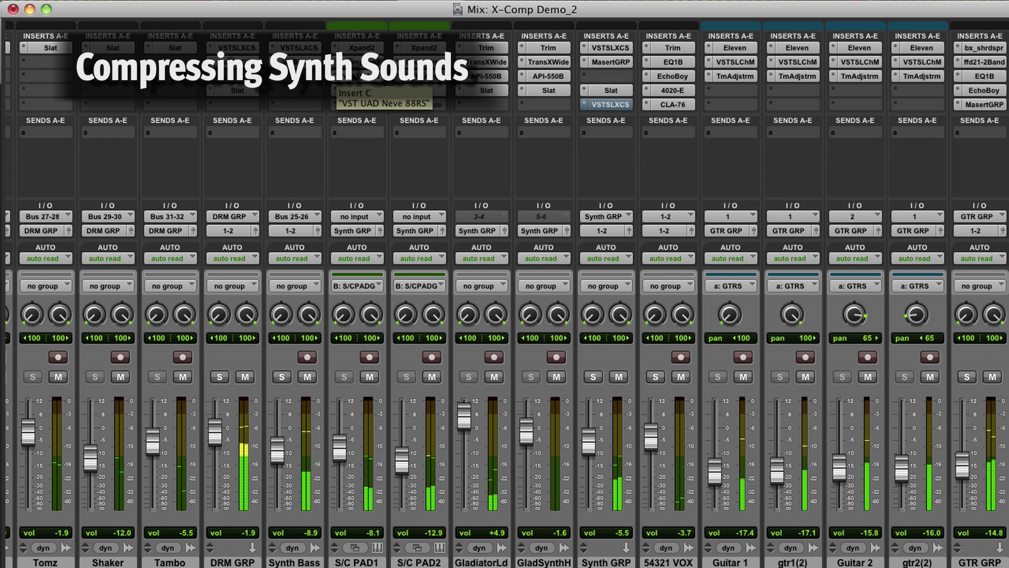
Step: Open the X-Comp on the Synth Bass track and load the "opto comp.sslpreset" preset
left_click(303, 49)
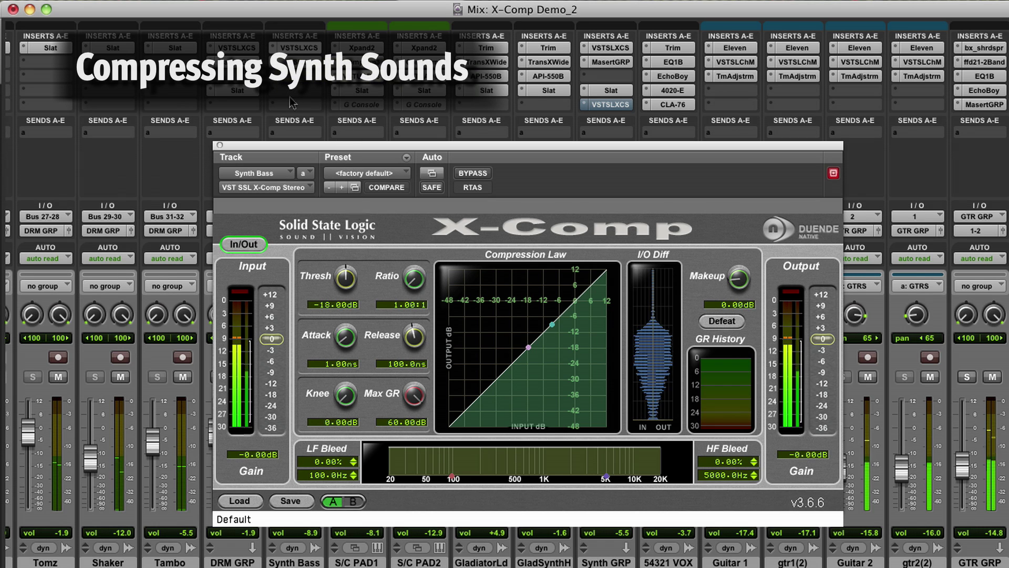
left_click(253, 502)
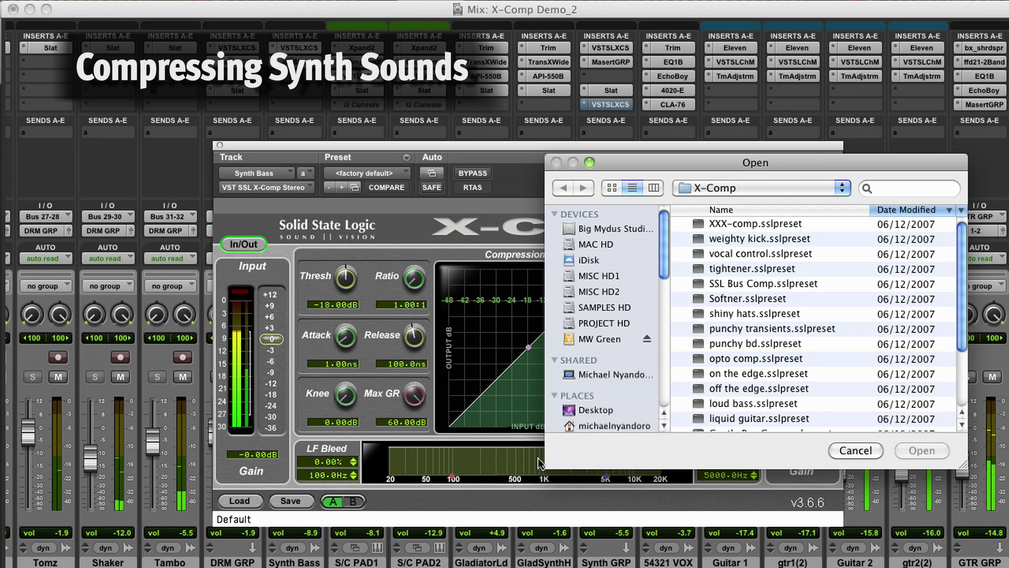
left_click(732, 359)
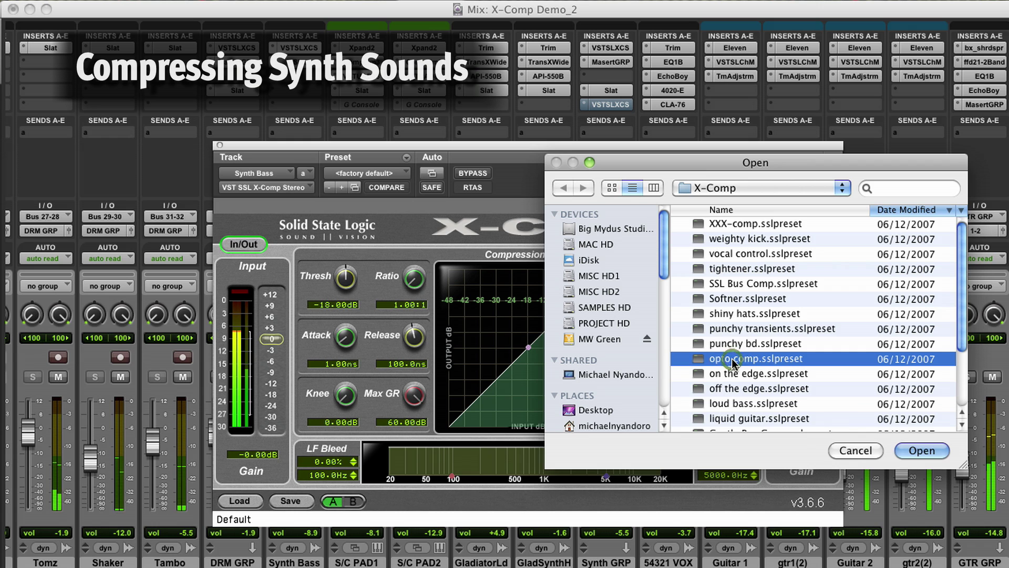
left_click(921, 450)
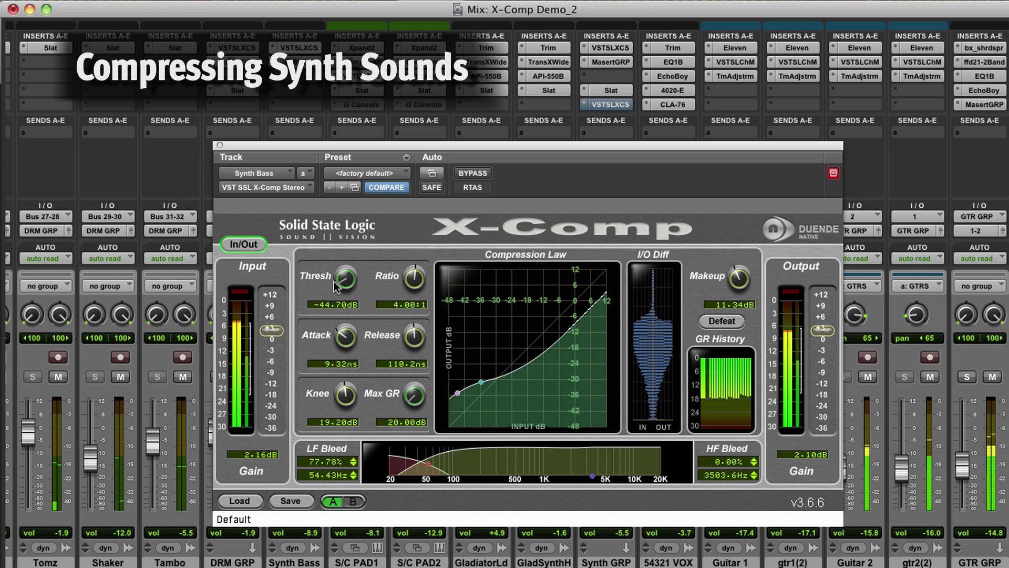
Step: Set the Synth Bass compressor's threshold to -25.70 dB and its knee to 13.33 dB
mouse_move(339, 287)
left_mouse_down()
mouse_move(356, 258)
mouse_move(348, 289)
mouse_move(348, 278)
left_mouse_up()
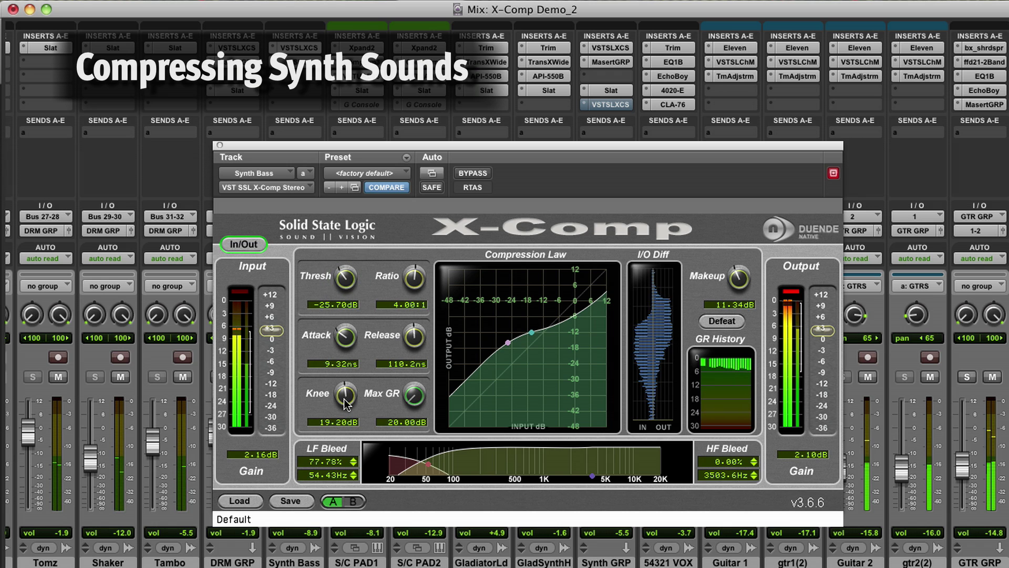
mouse_move(345, 409)
left_mouse_down()
mouse_move(343, 420)
mouse_move(344, 404)
left_mouse_up()
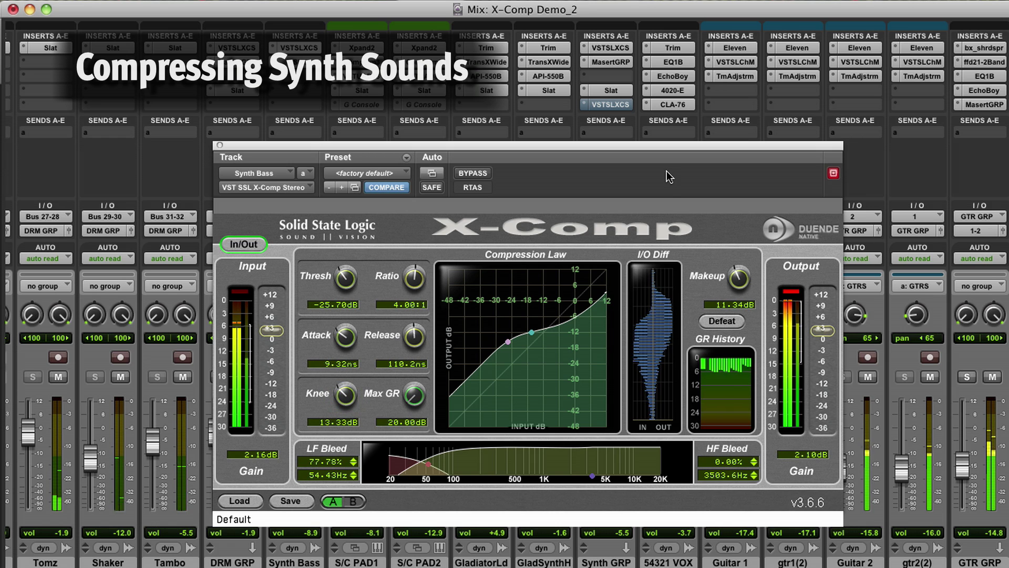
Step: Set the compressor's input gain to 0.11 dB and output gain to 0.54 dB, and reset the output clip indicator
left_click_drag(272, 336, 272, 343)
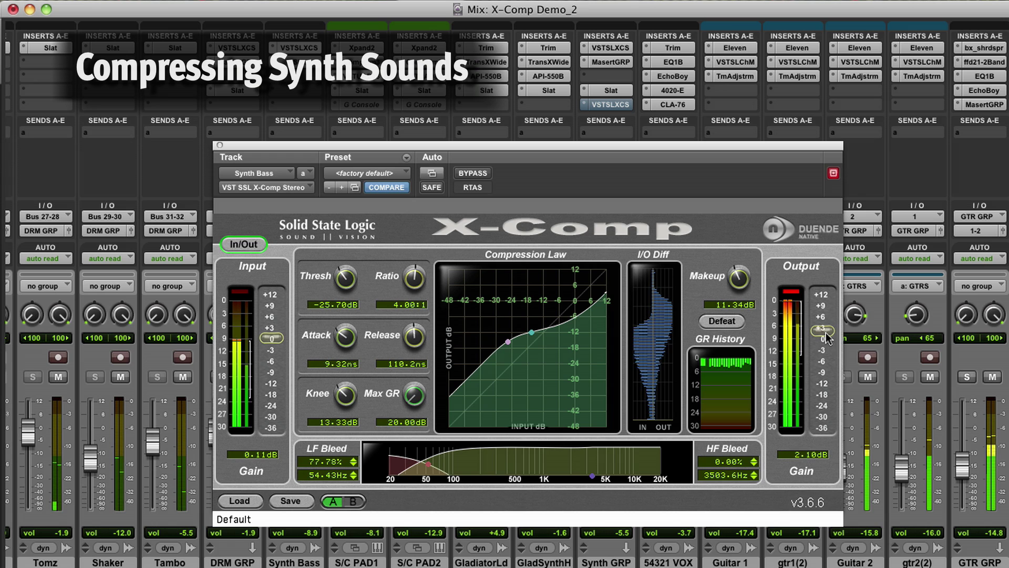
left_click_drag(826, 341, 824, 338)
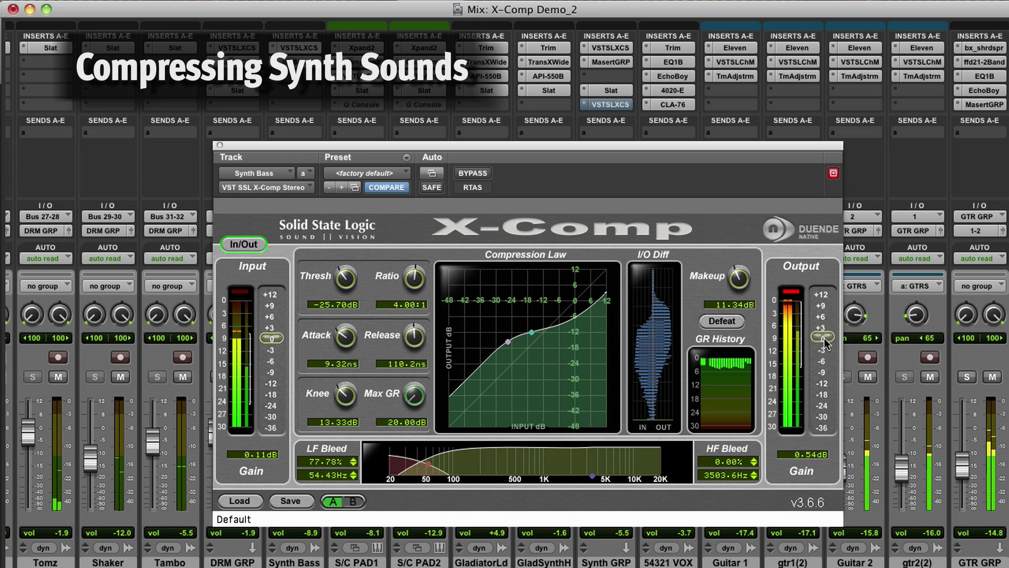
left_click(792, 294)
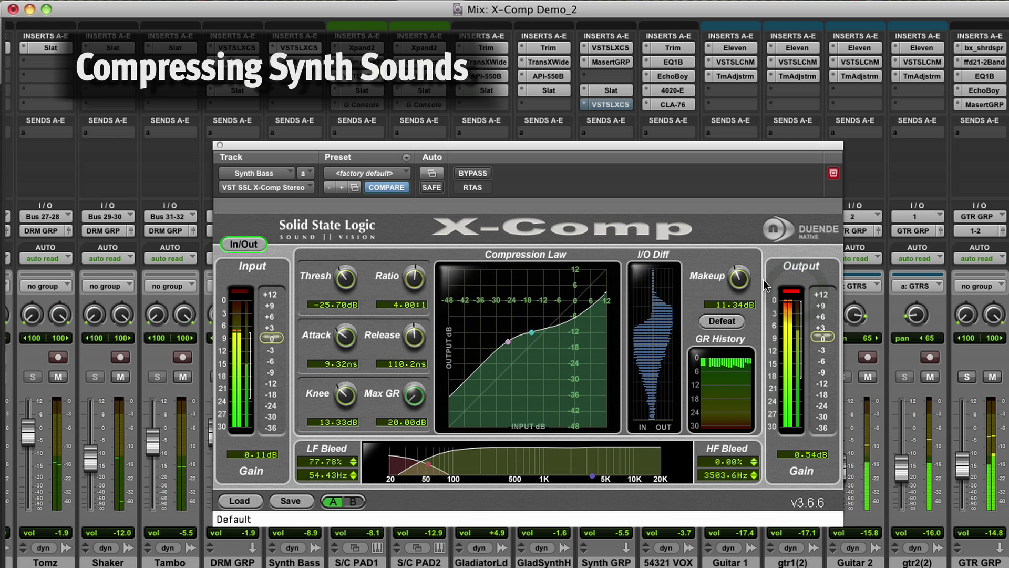
Step: Set the Synth Bass compressor's makeup gain to 2.80 dB
left_click_drag(739, 279, 741, 287)
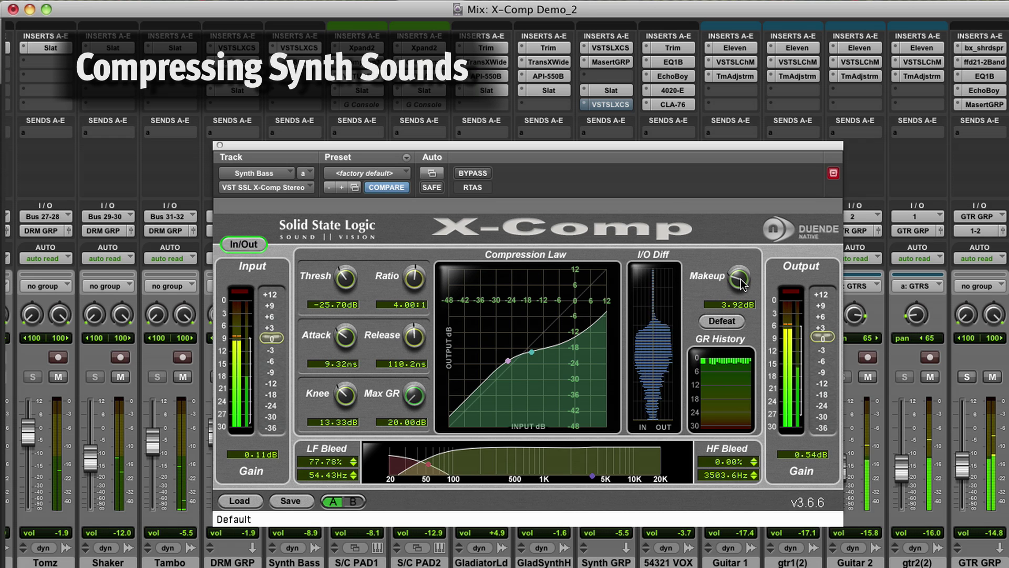
left_click_drag(741, 285, 741, 287)
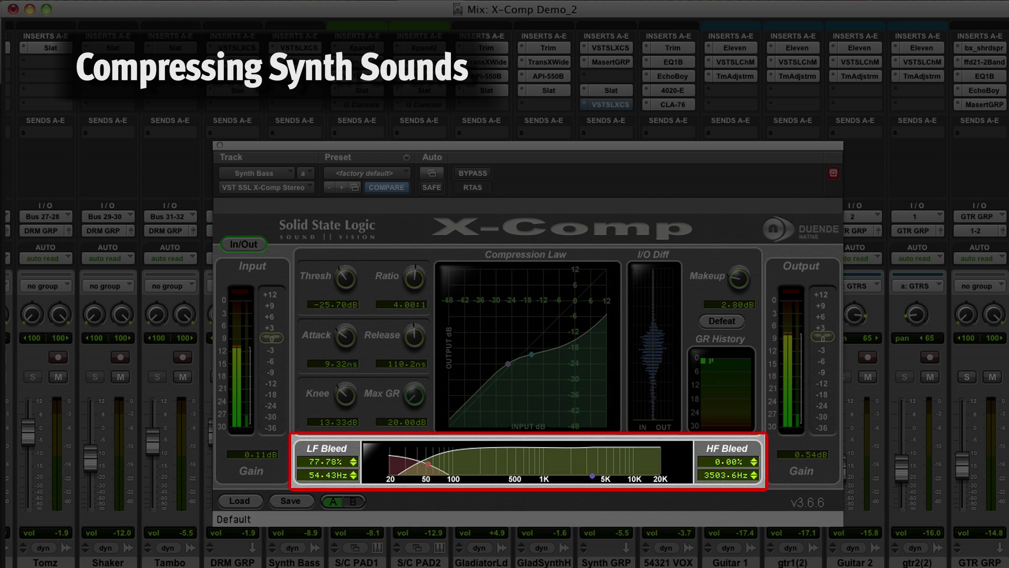
Step: Solo the Synth Bass track in the Edit window, return to the Mix window and toggle the compressor in and out
key("super+equal")
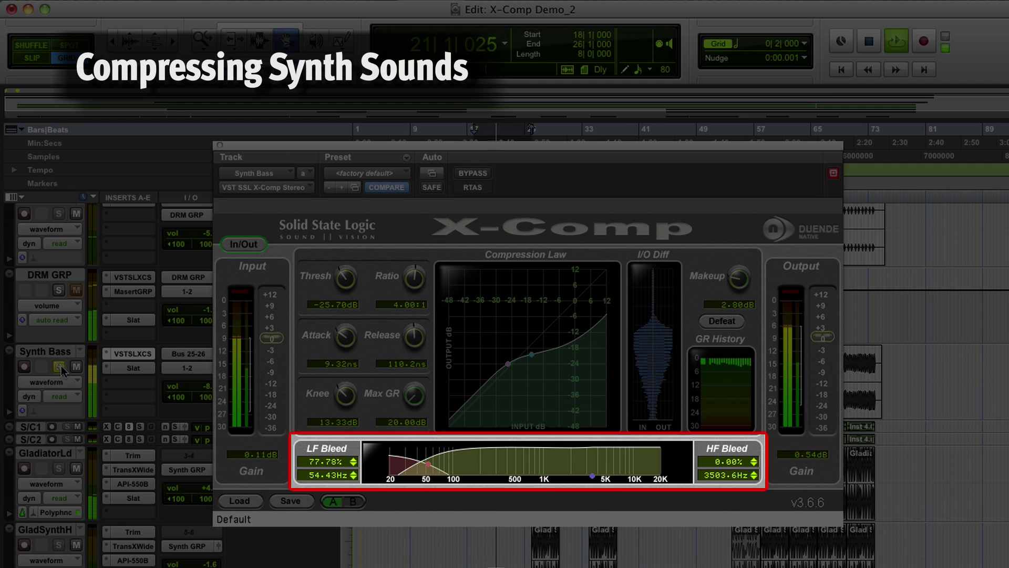
left_click(61, 366)
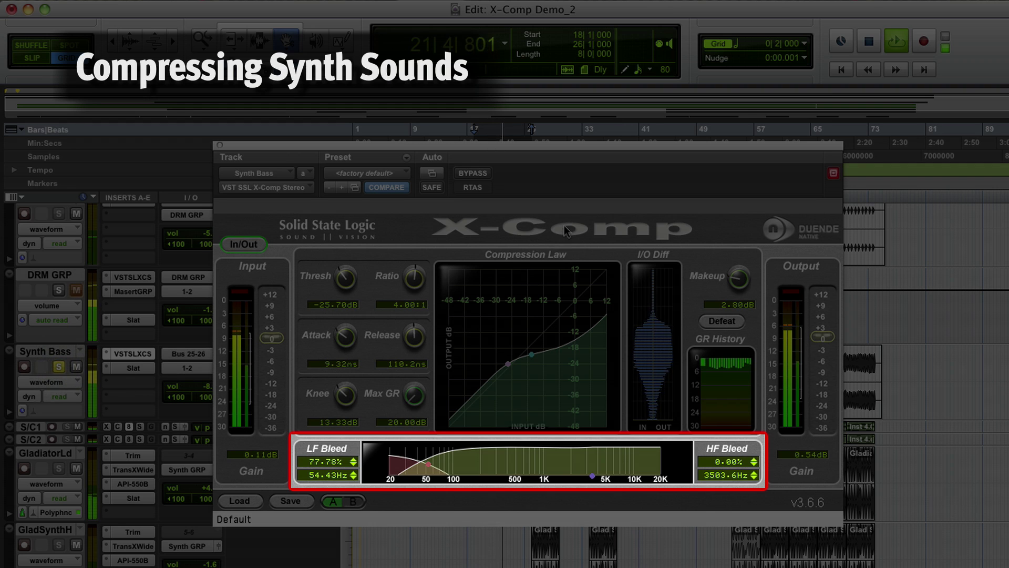
key("super+equal")
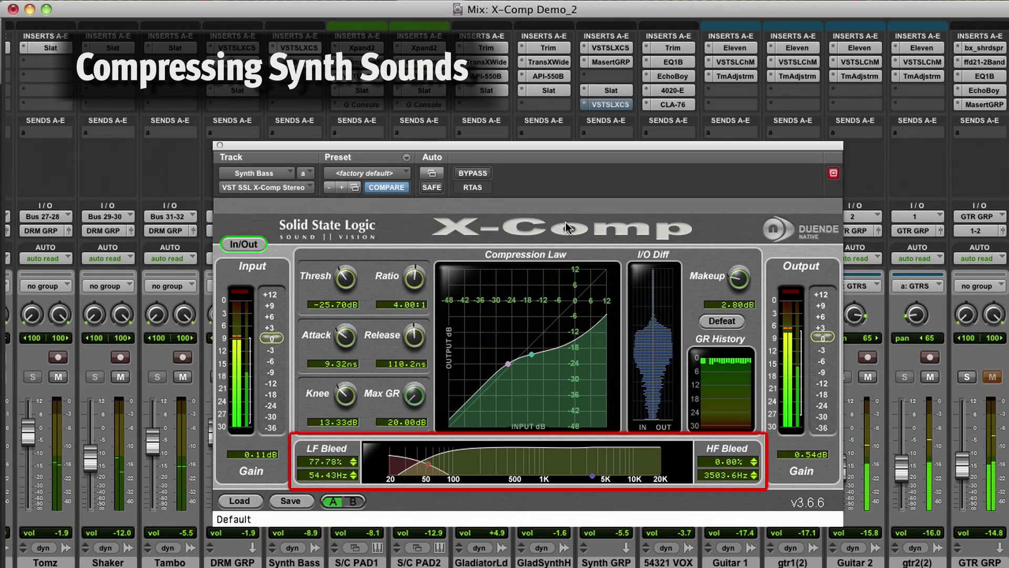
left_click(243, 245)
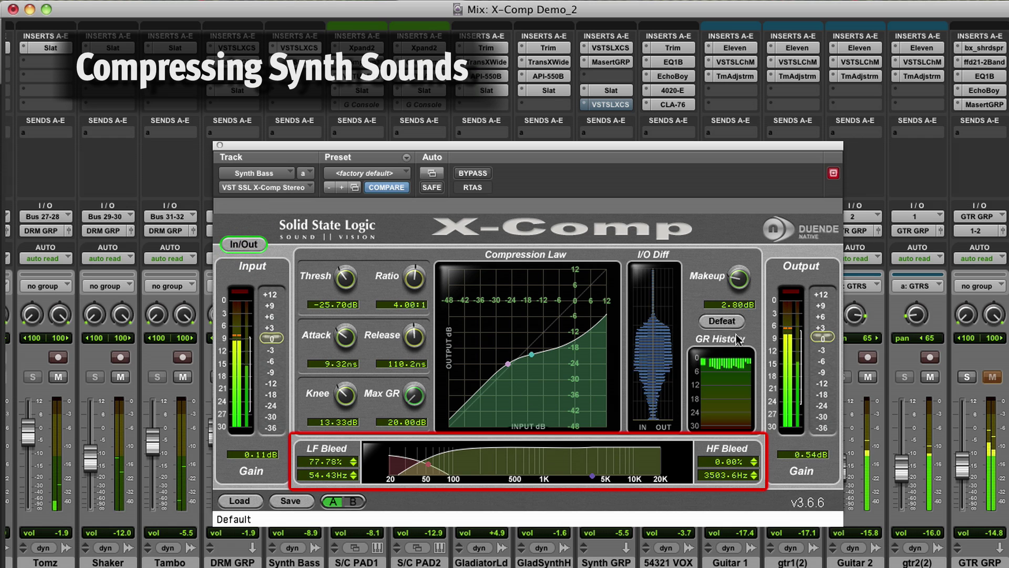
Step: Turn on Defeat and set the LF Bleed to 74.11% and the HF Bleed to 51.67% at 2000.0 Hz
left_click(721, 321)
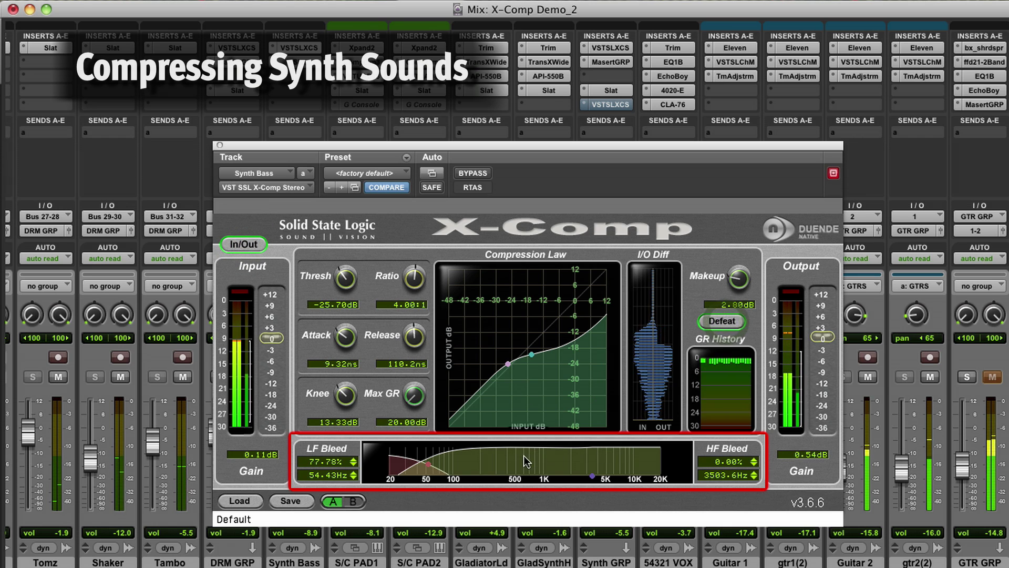
mouse_move(339, 468)
left_mouse_down()
mouse_move(352, 447)
mouse_move(347, 472)
left_mouse_up()
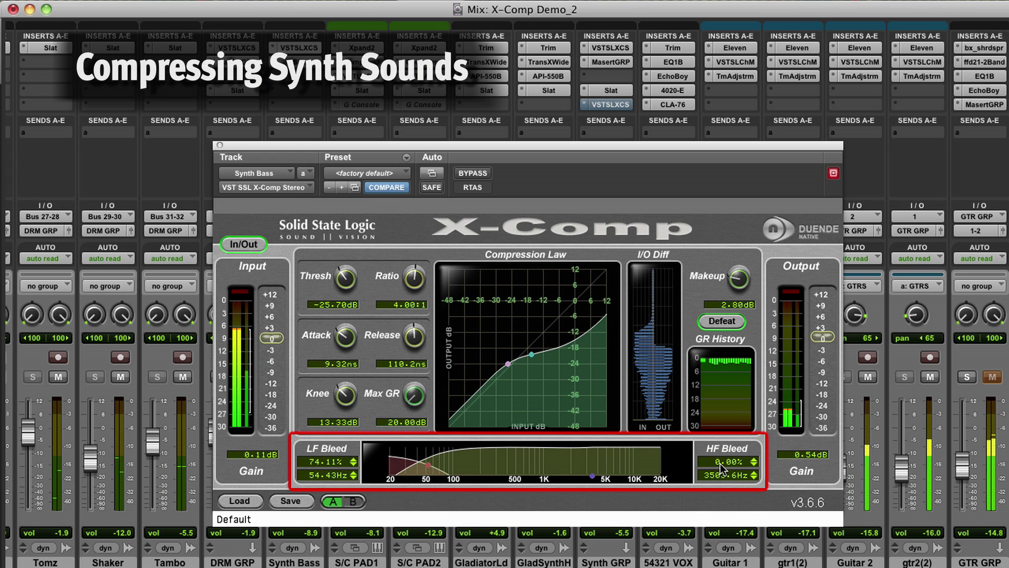
left_click_drag(720, 463, 738, 351)
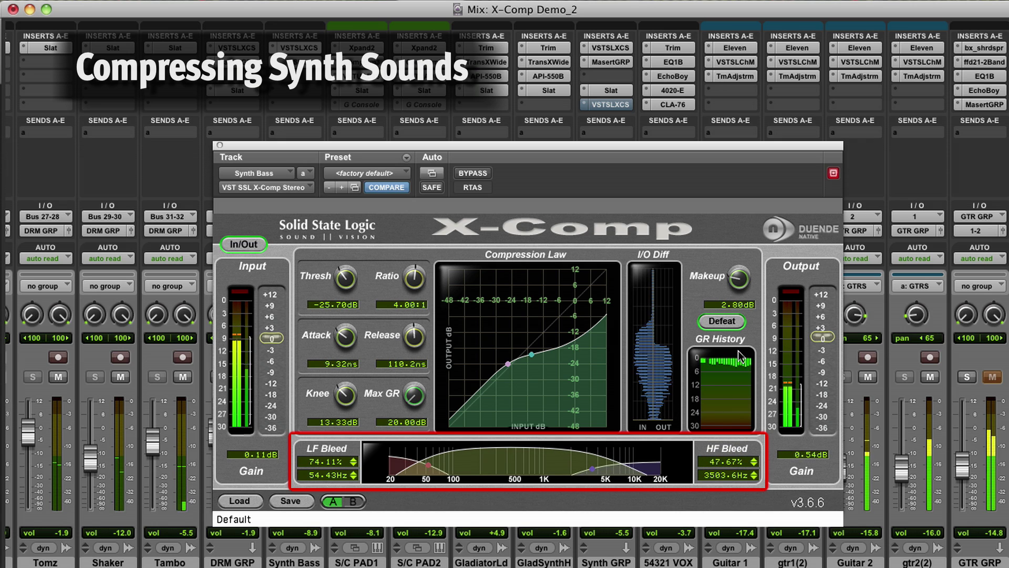
left_click_drag(723, 465, 723, 456)
left_click_drag(753, 491, 752, 521)
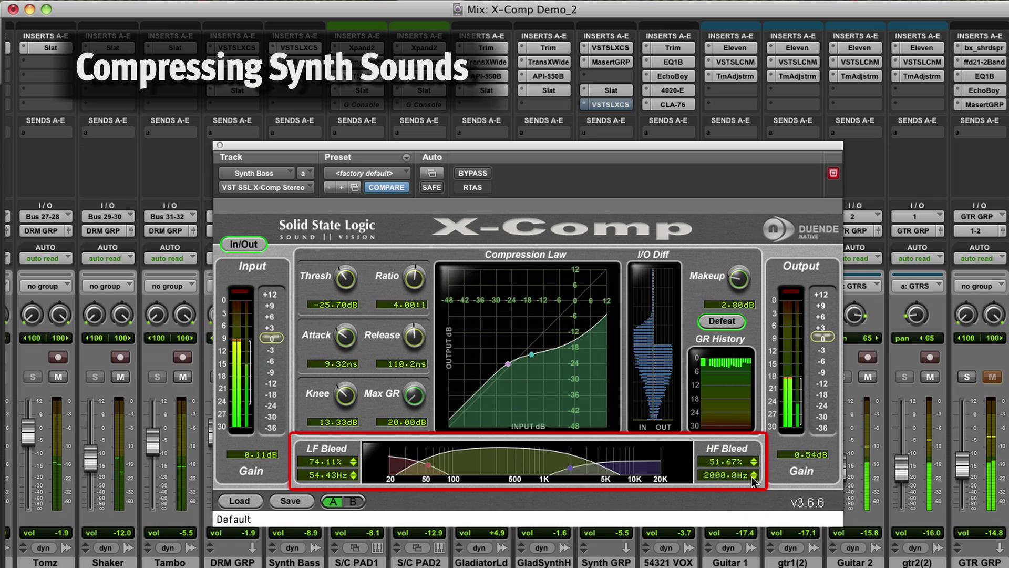
Step: Turn off Defeat and set the LF Bleed to 77.78%
left_click(743, 327)
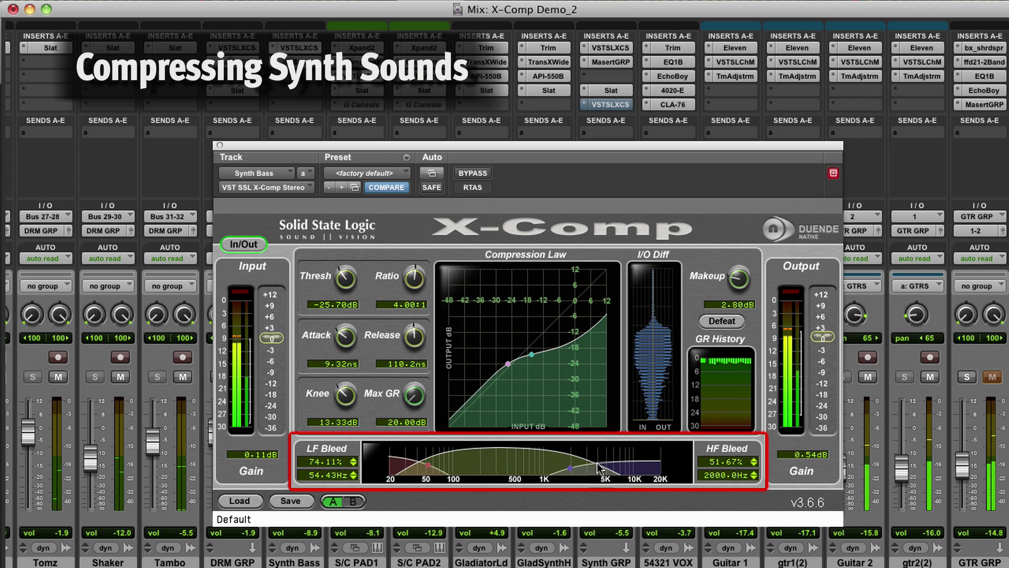
left_click(321, 459)
left_click_drag(321, 462, 326, 450)
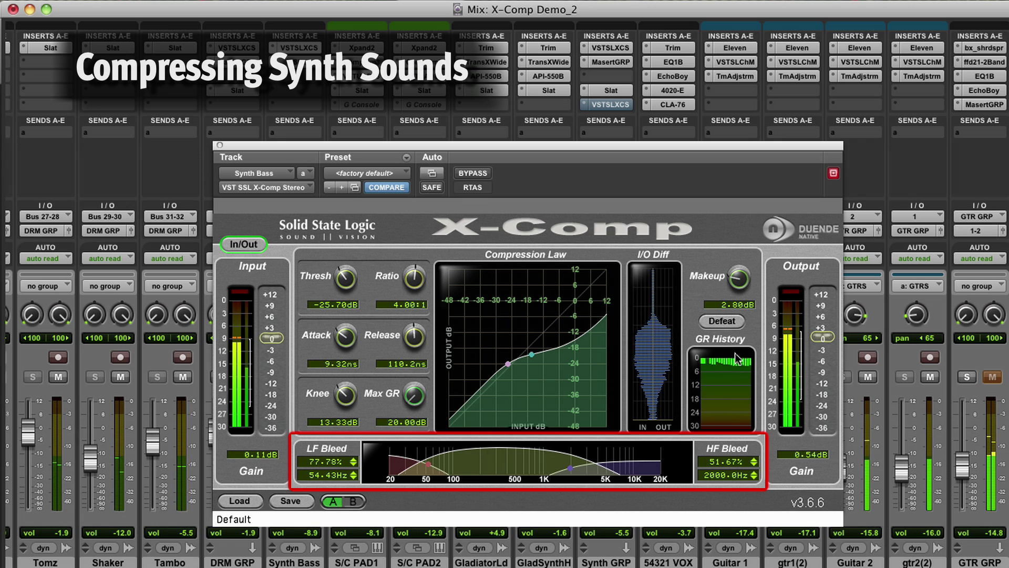
Step: Turn Defeat back on and set the HF Bleed frequency to about 4533 Hz
left_click(729, 326)
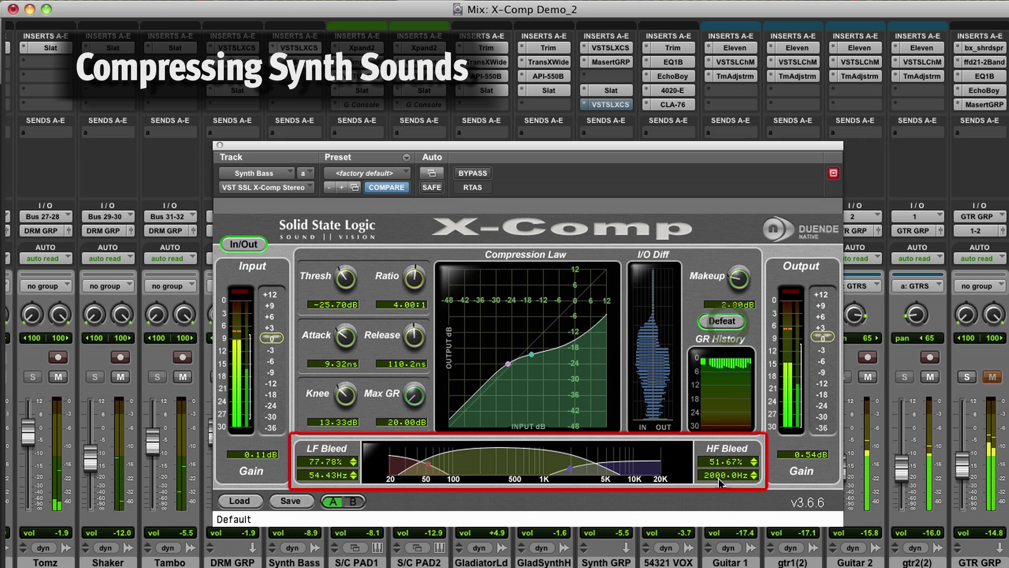
mouse_move(720, 476)
left_mouse_down()
mouse_move(728, 414)
mouse_move(719, 476)
left_mouse_up()
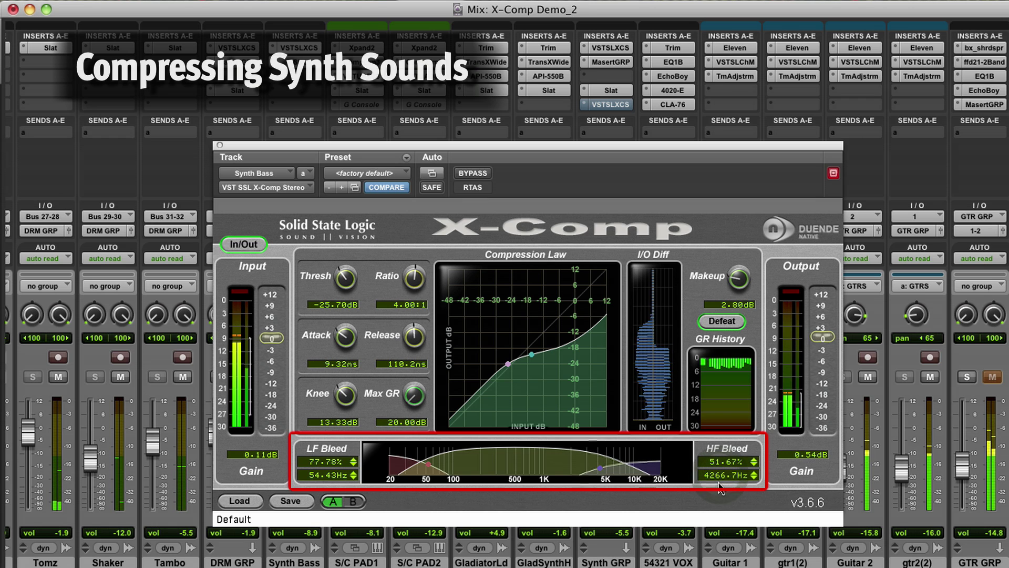
left_click_drag(719, 475, 720, 475)
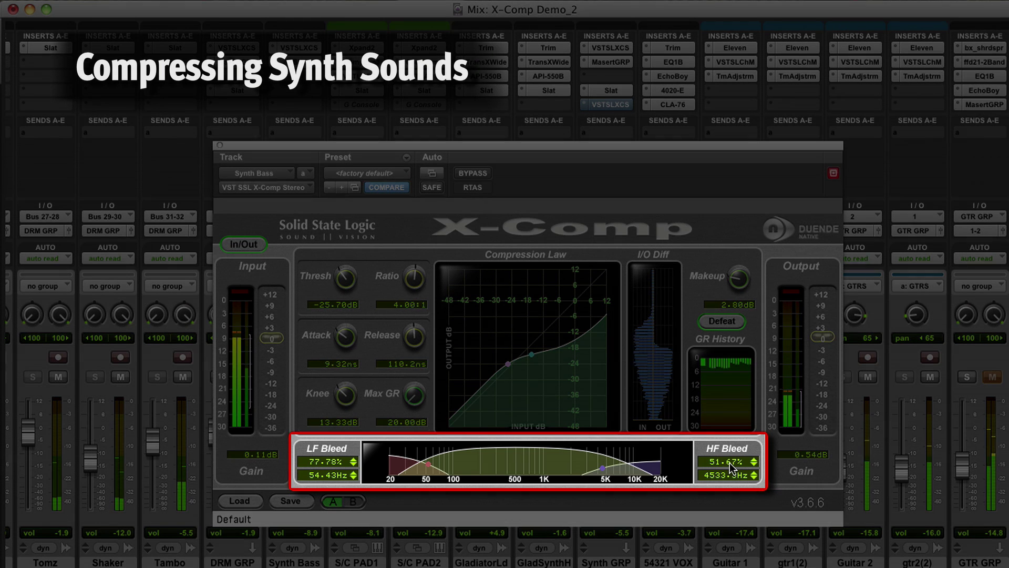
Step: Set the HF Bleed to 36.33% at 4566.7 Hz, turn off Defeat and set the output gain to 0.97 dB
left_click_drag(730, 462, 731, 320)
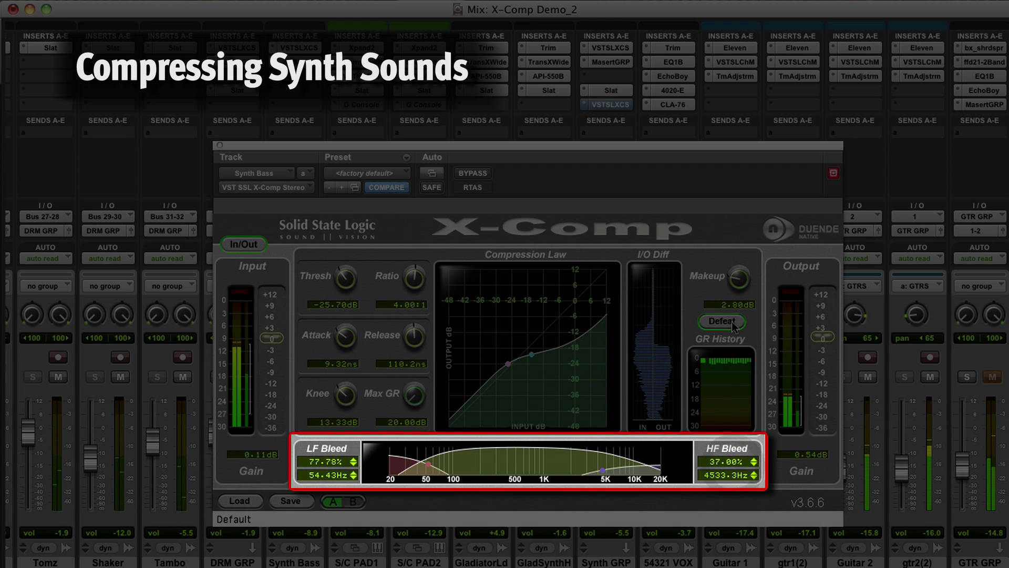
left_click_drag(734, 474, 746, 466)
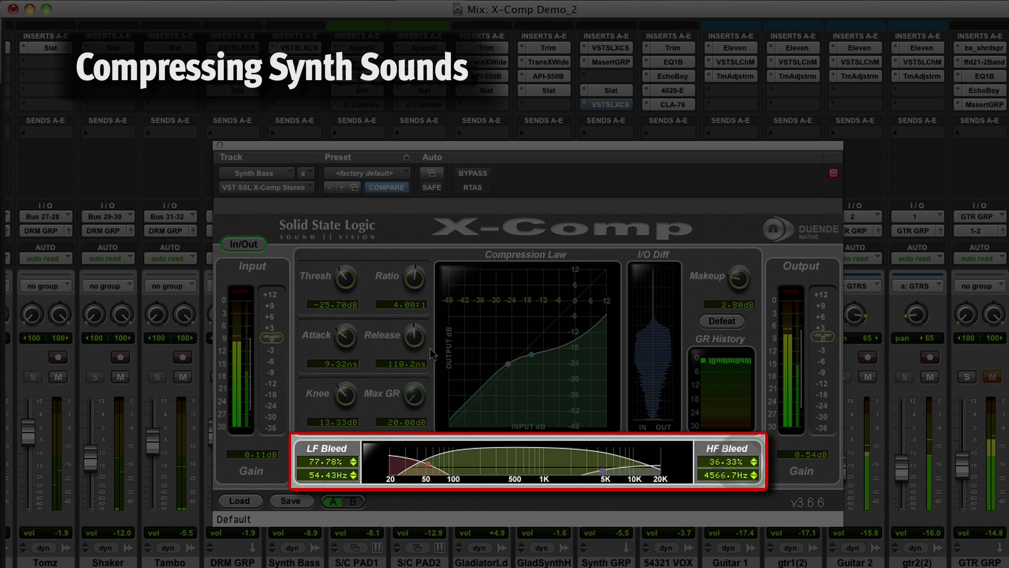
left_click_drag(823, 339, 822, 342)
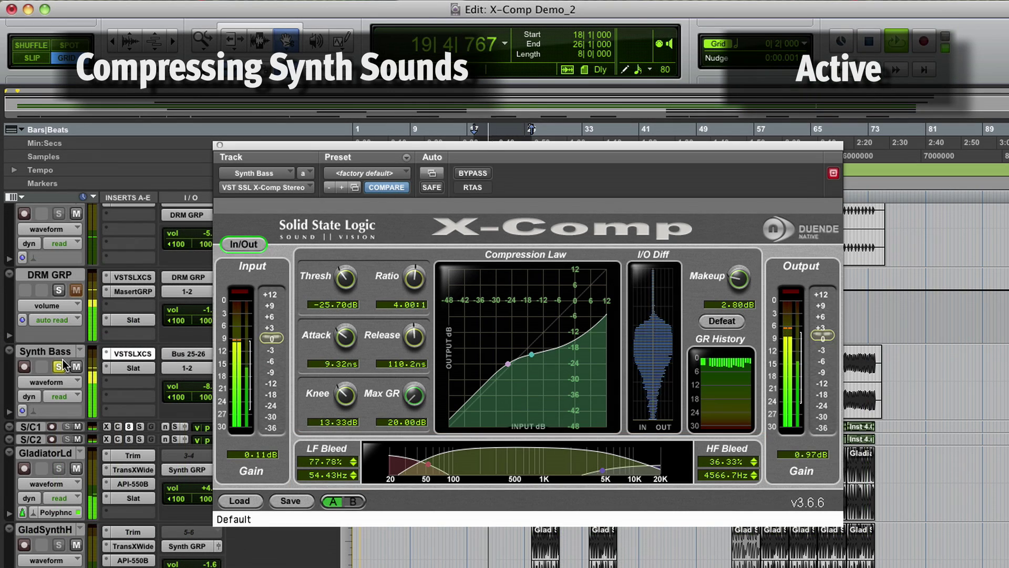
Step: Unsolo the Synth Bass track in the Edit window and compare the compressor in and out from the Mix window
left_click(59, 366)
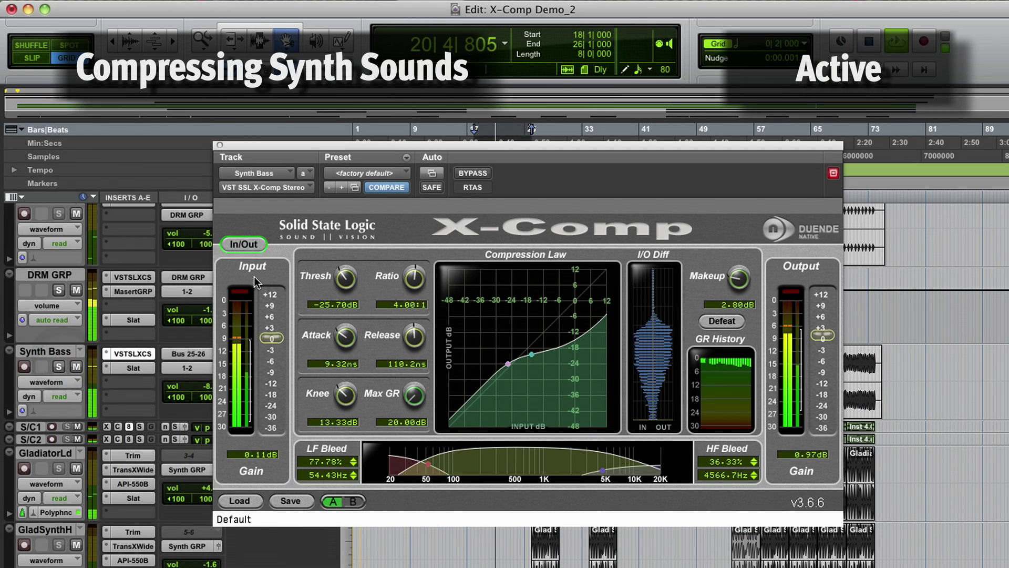
key("super+equal")
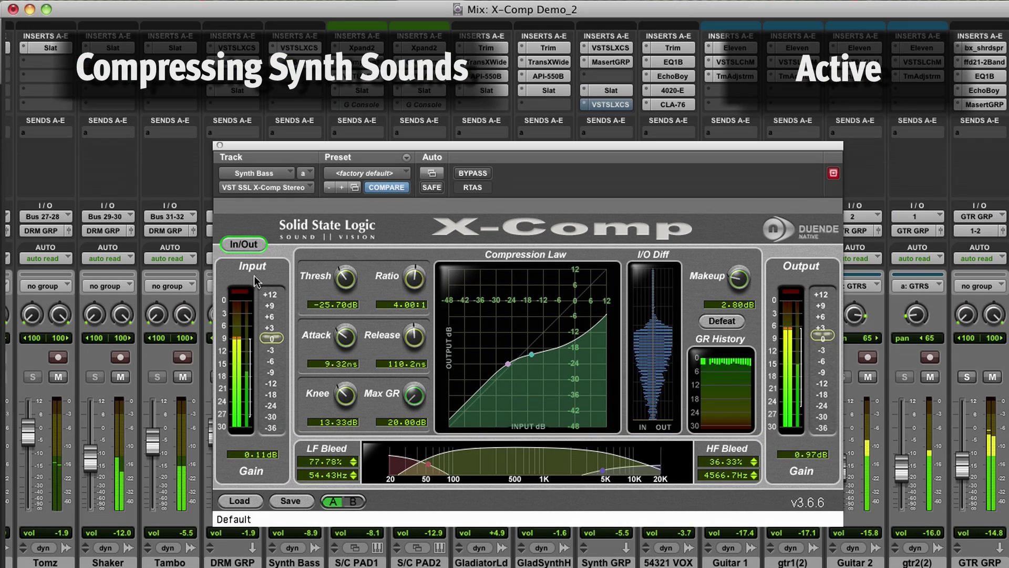
left_click(255, 243)
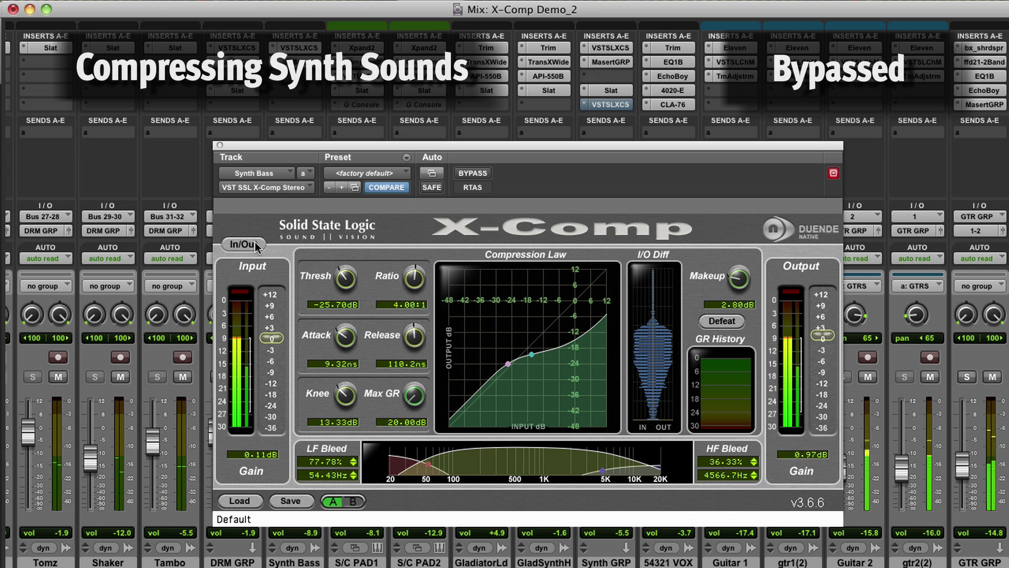
left_click(255, 244)
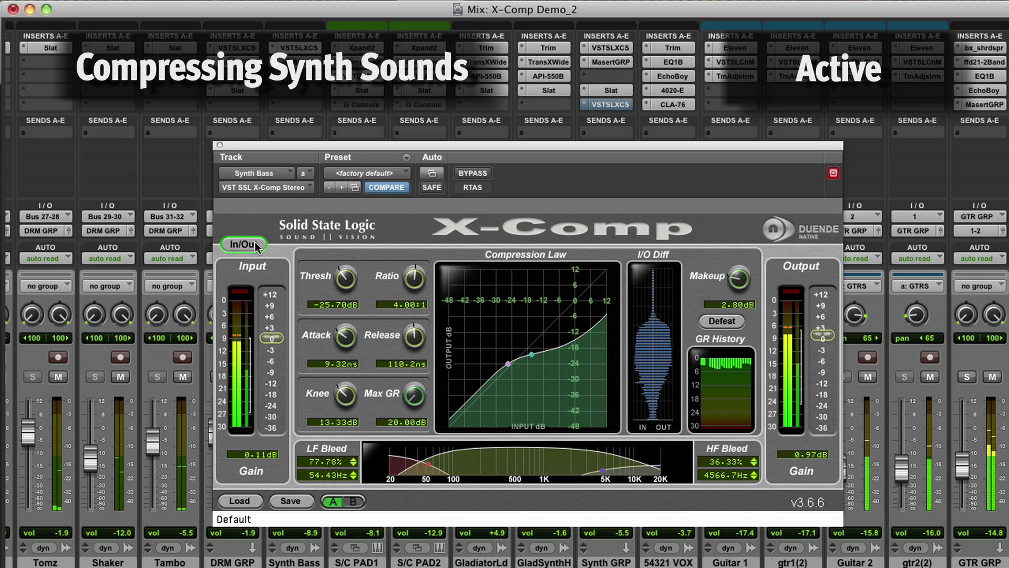
left_click(255, 243)
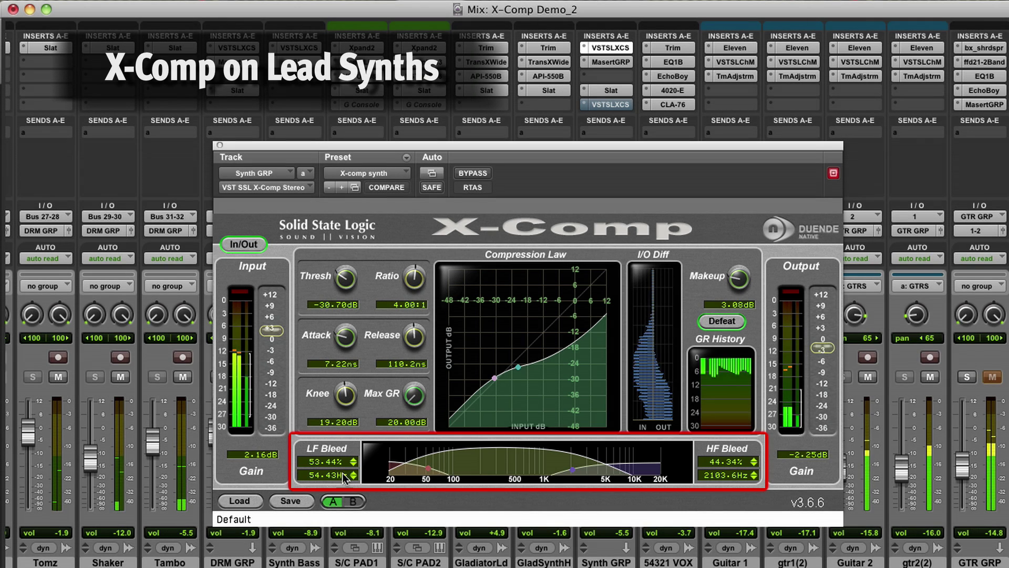
Step: Drop the LF Bleed on the Synth GRP compressor to 0%, and bring it back up to 53.33%
mouse_move(332, 465)
left_mouse_down()
mouse_move(332, 512)
mouse_move(331, 481)
left_mouse_up()
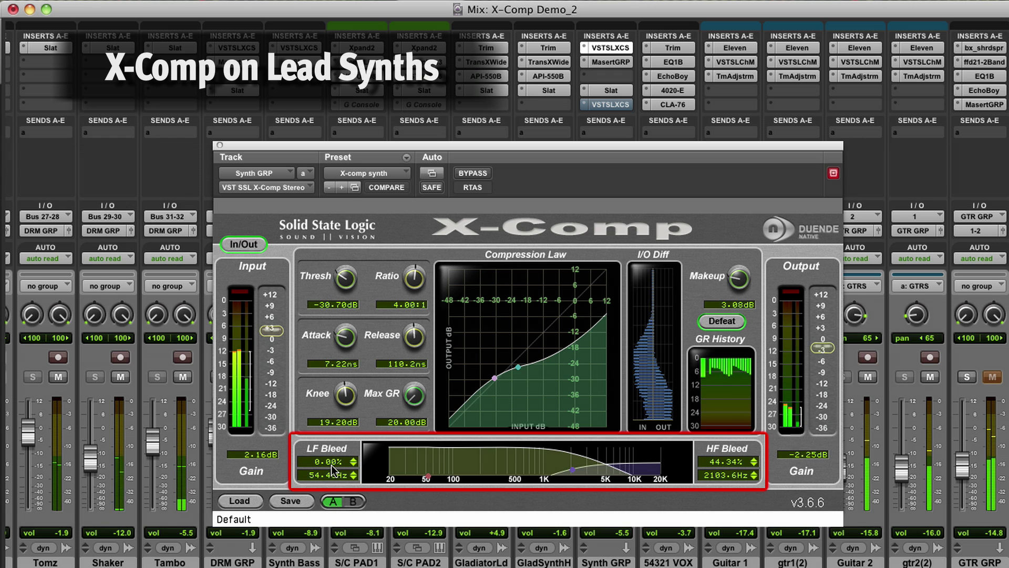
left_click_drag(332, 468, 357, 344)
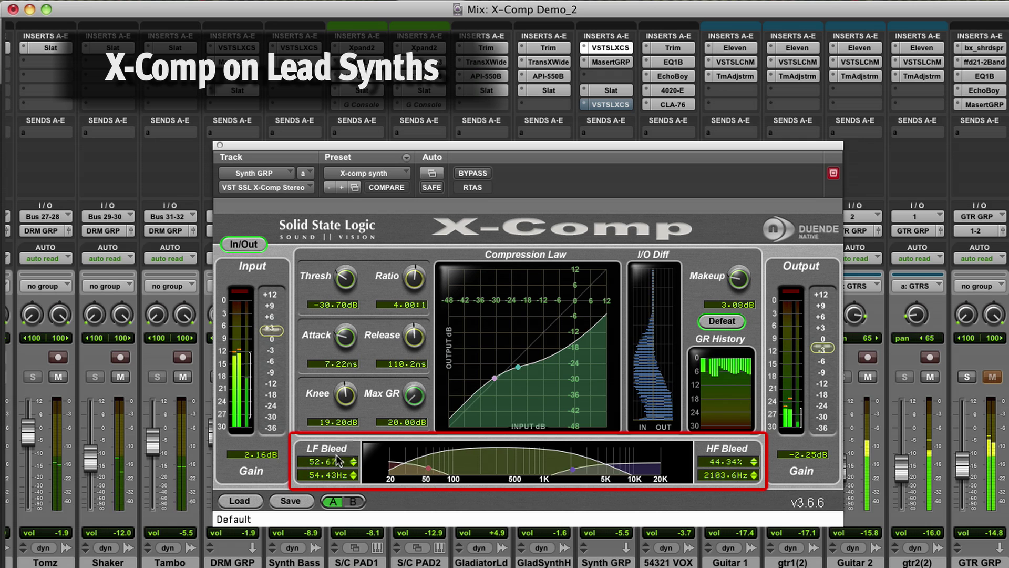
left_click_drag(328, 461, 329, 461)
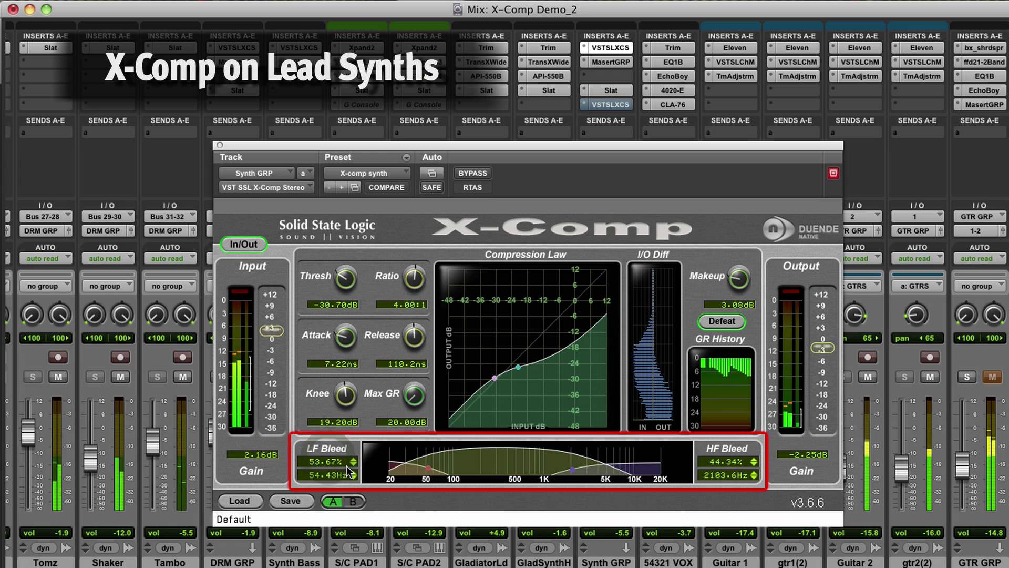
scroll(338, 461, "down", 1)
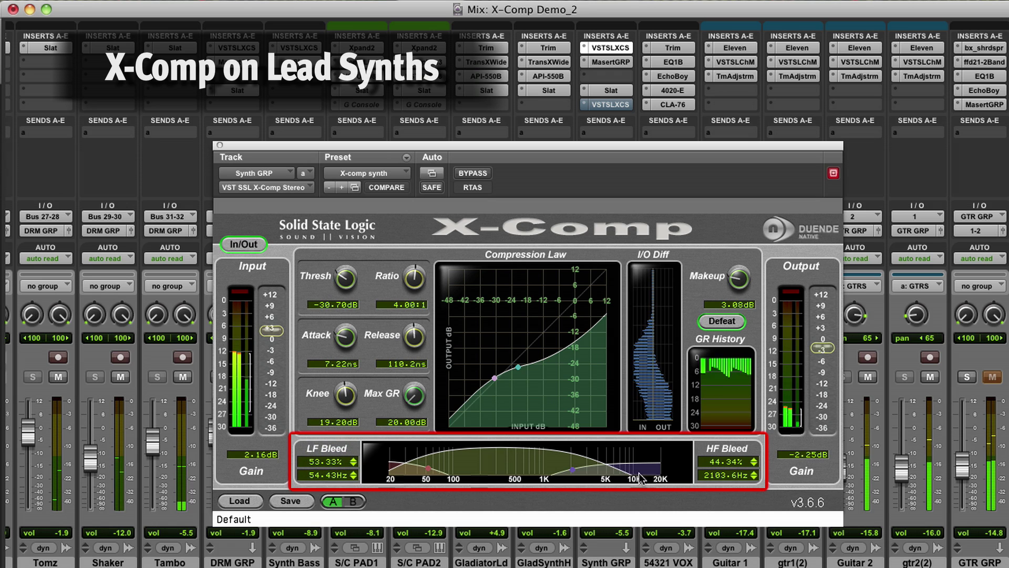
Step: Lower the Synth GRP compressor's HF Bleed to 10%, turn off Defeat and raise the HF Bleed to 46.67%
left_click_drag(743, 461, 747, 484)
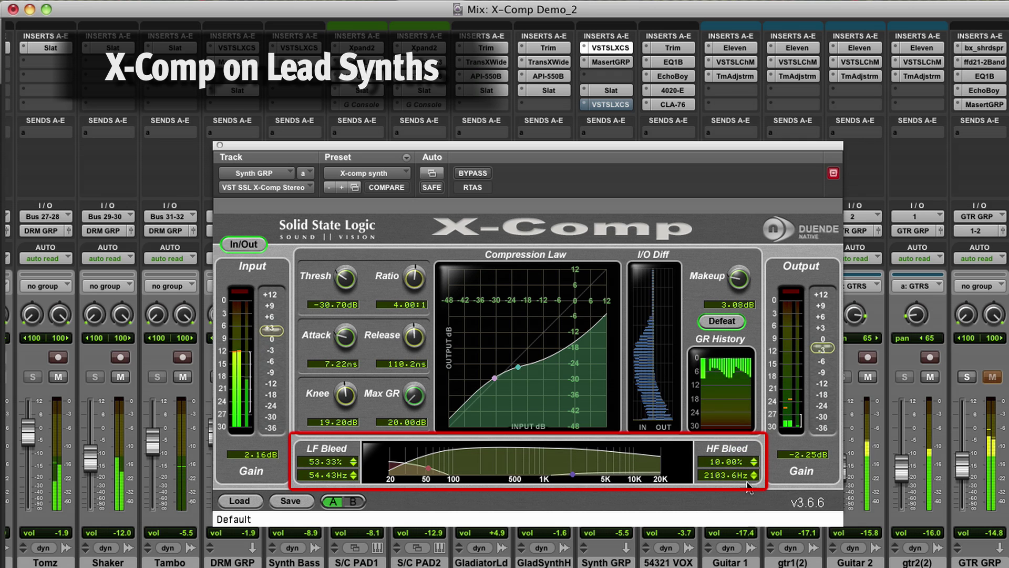
left_click(746, 462)
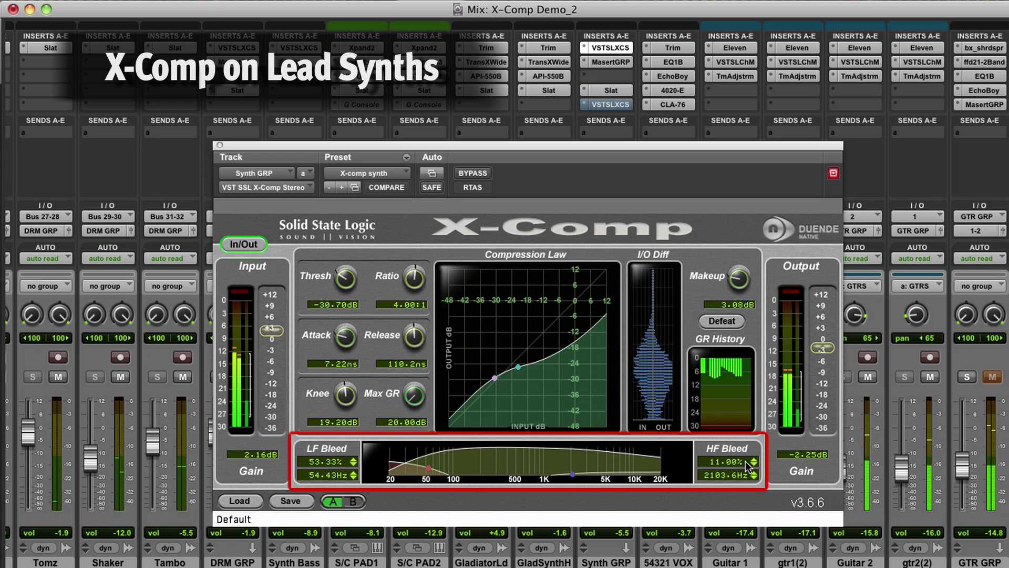
left_click_drag(746, 463, 757, 376)
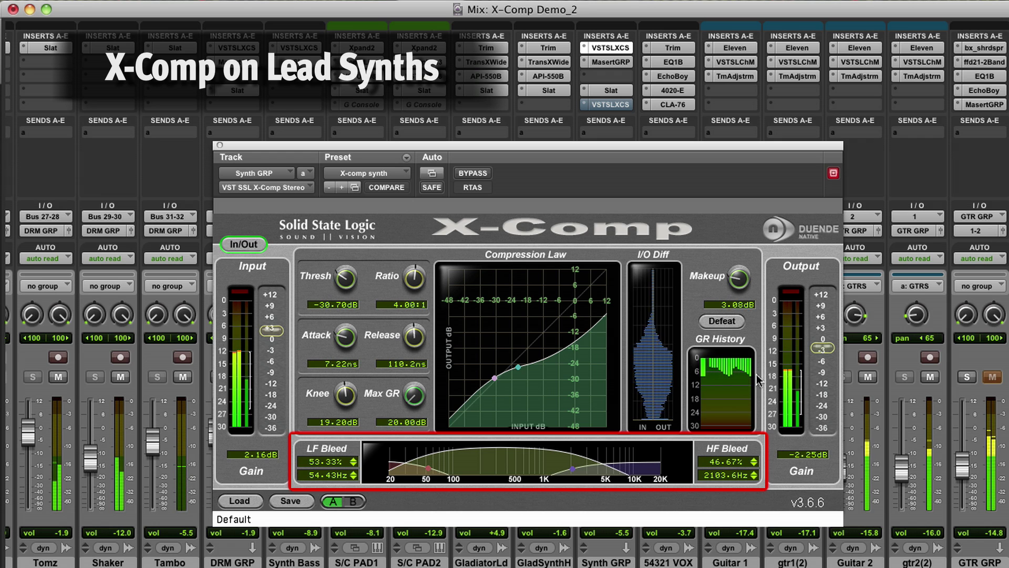
Step: Turn Defeat on, fine-tune the HF Bleed to 46.34% and turn Defeat off again
left_click(711, 320)
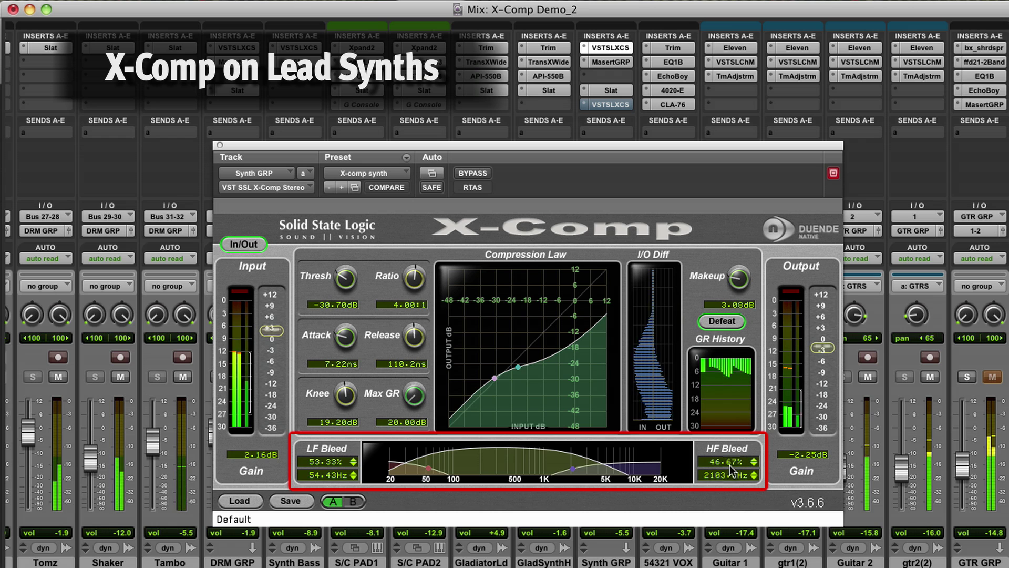
left_click_drag(730, 470, 729, 464)
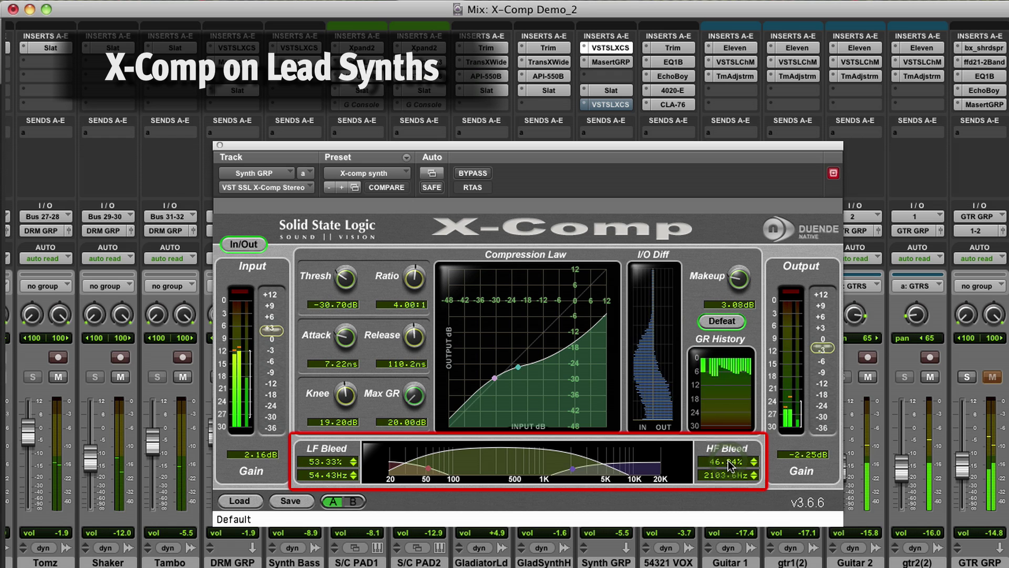
left_click(722, 321)
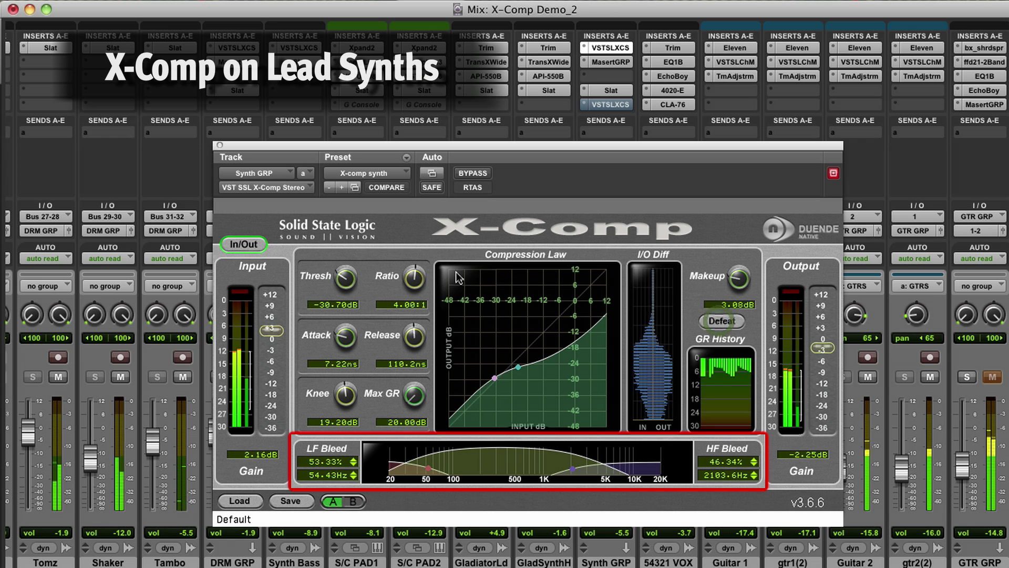
Step: Compare the Synth GRP compressor in and out while soloed, unsolo the group in the Edit window and repeat the comparison in the full mix
left_click(255, 248)
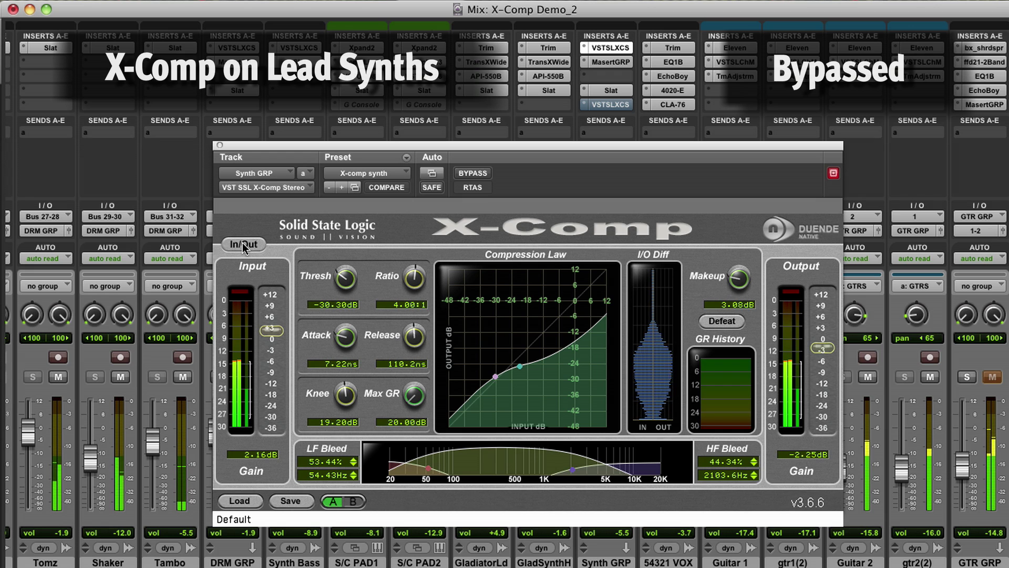
left_click(243, 245)
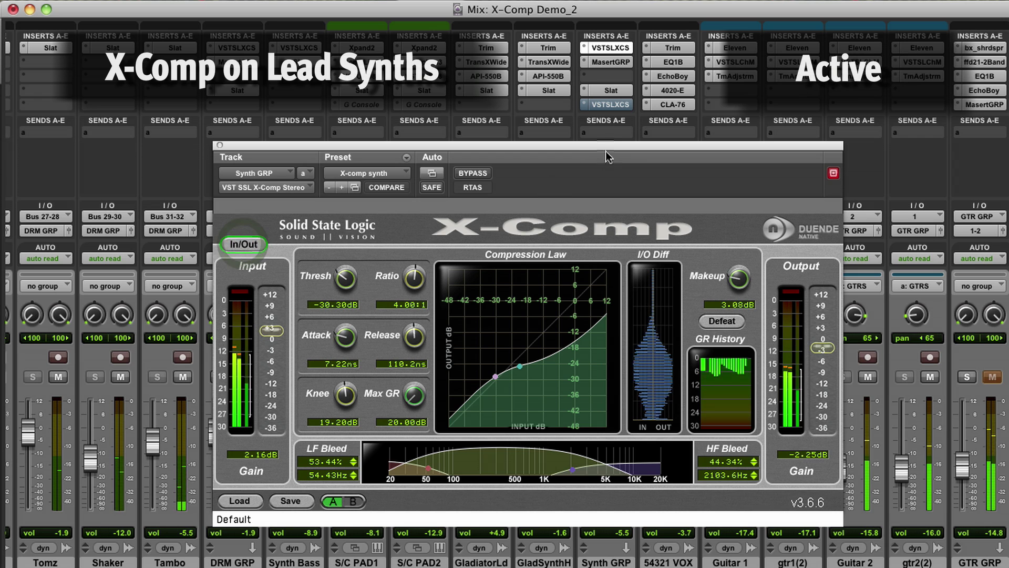
key("super+equal")
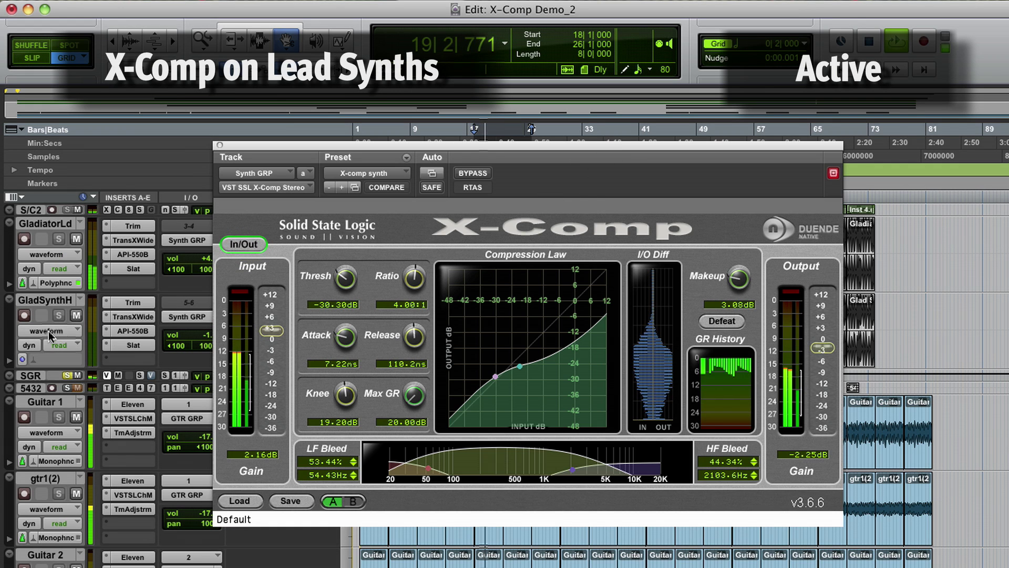
left_click(66, 370)
key("super+equal")
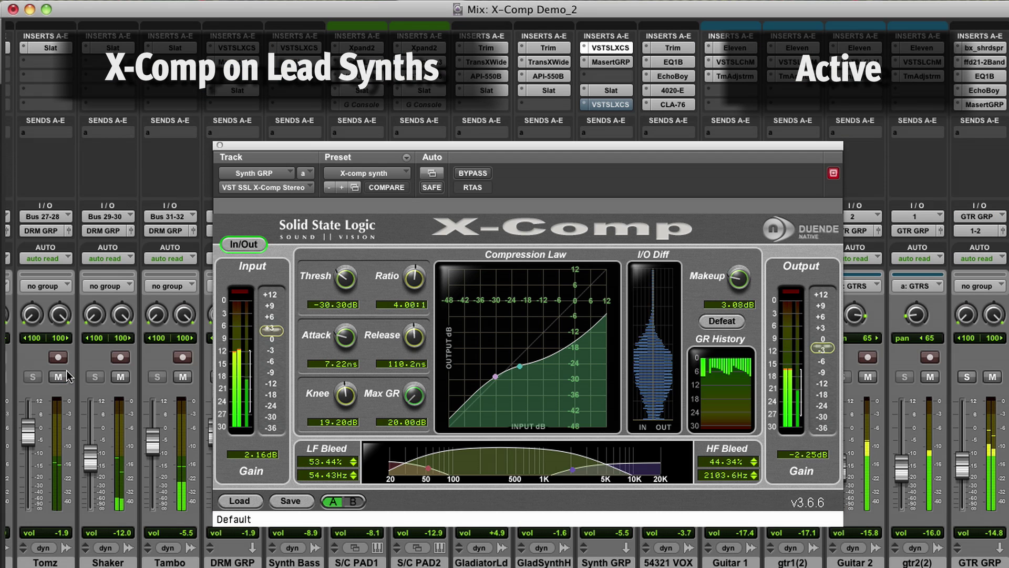
left_click(243, 245)
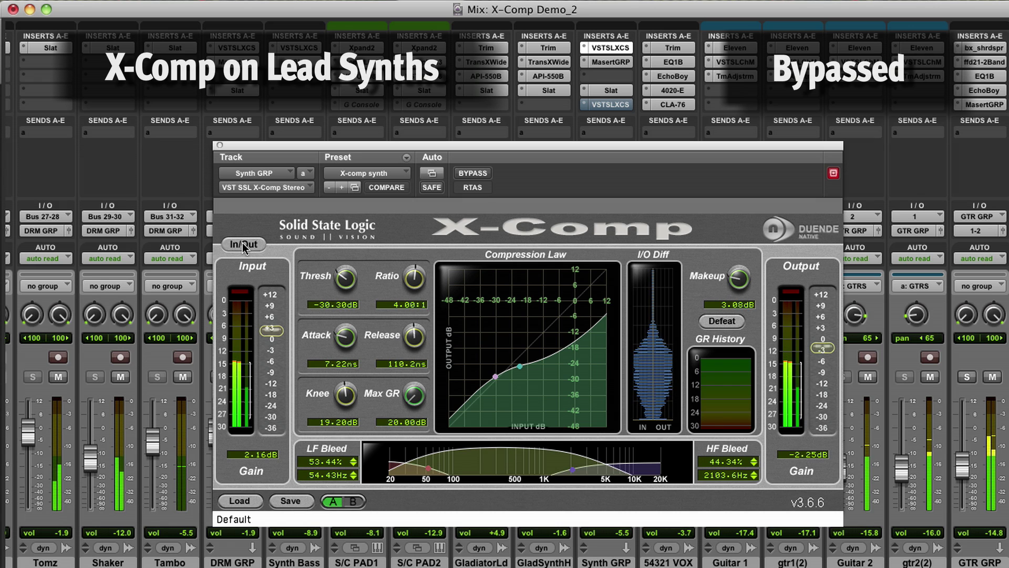
left_click(243, 245)
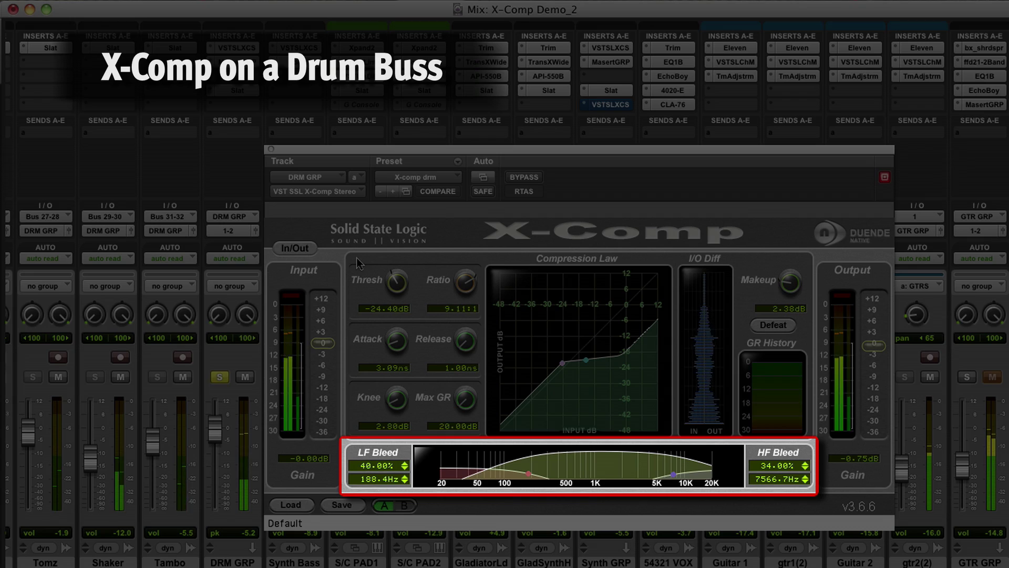
Step: Switch the DRM GRP compressor in, bypass it and switch it back in to compare the drum sound
left_click(295, 248)
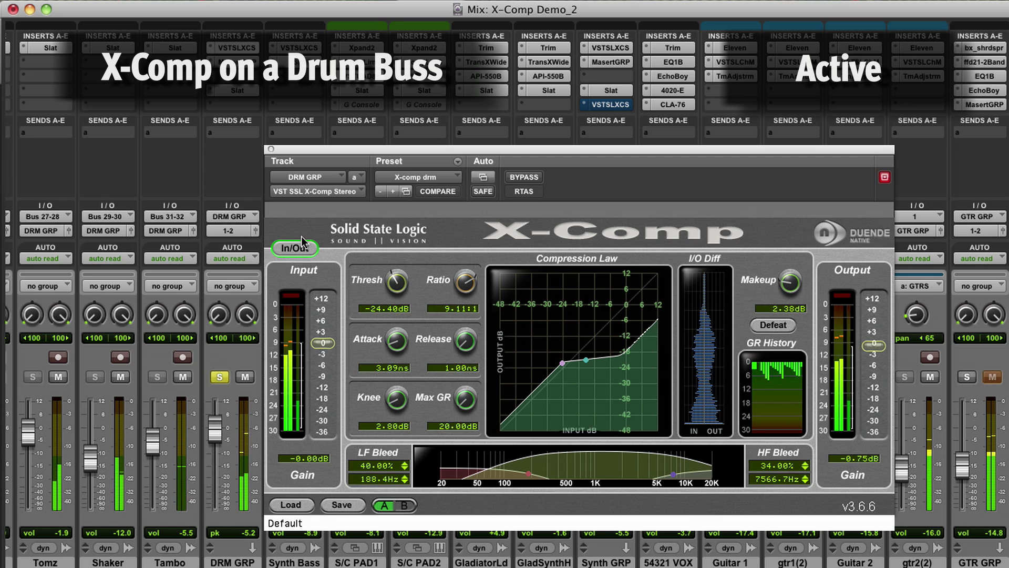
left_click(300, 247)
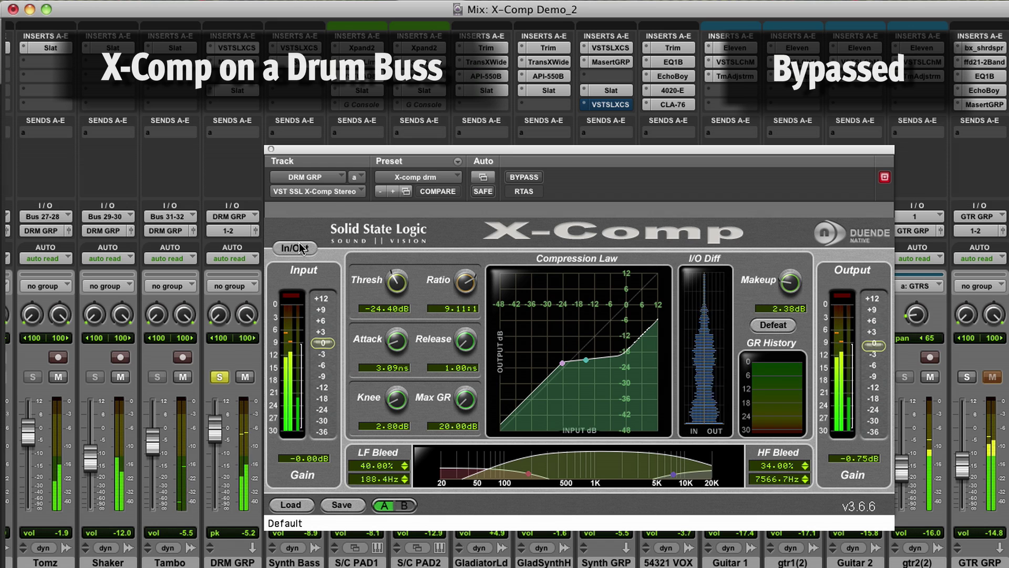
left_click(301, 247)
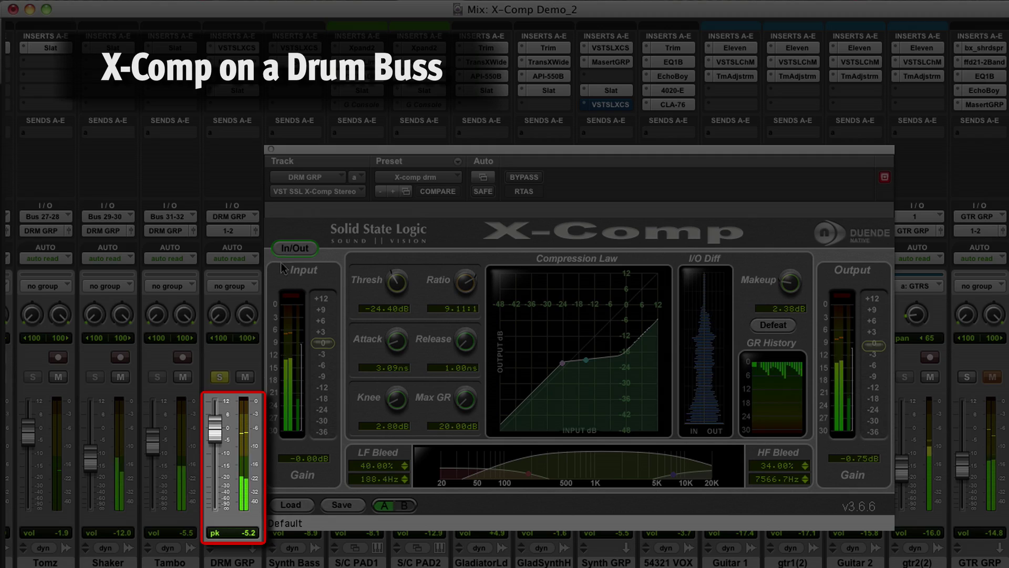
Step: Compare the DRM GRP channel's peak level with the compressor active and bypassed, resetting the peak reading
left_click(285, 249)
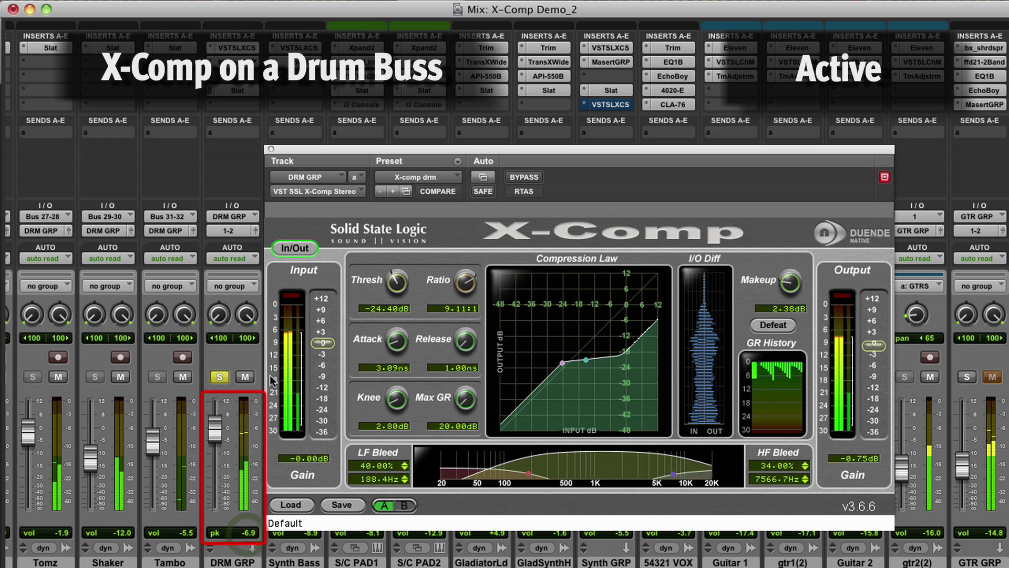
left_click(284, 245)
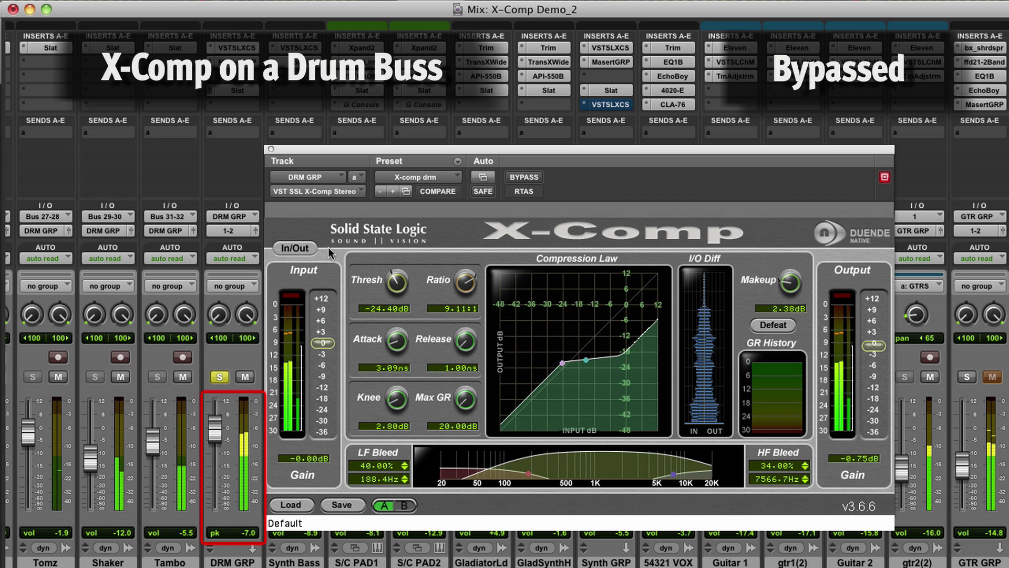
left_click(296, 248)
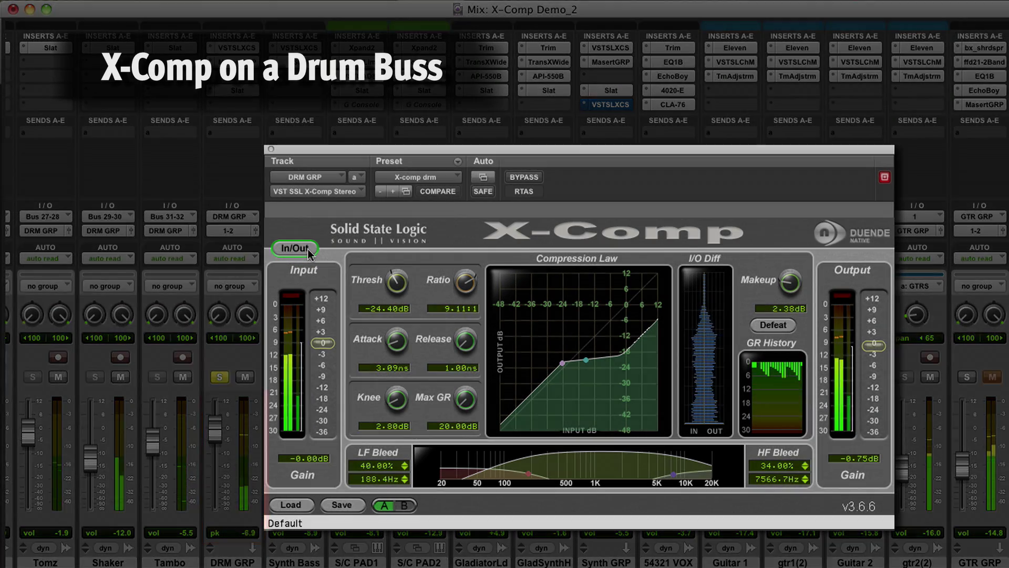
left_click(307, 250)
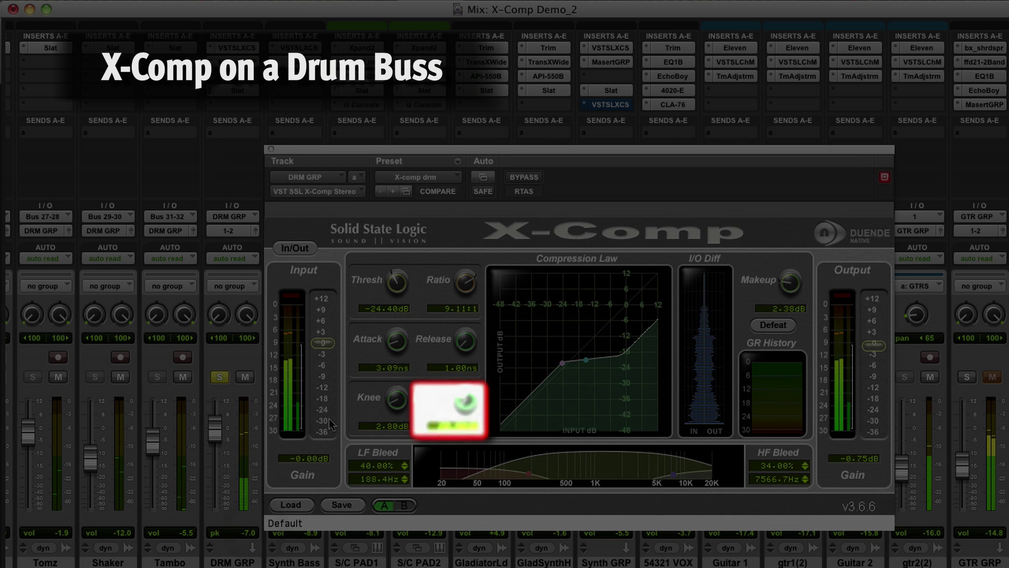
Step: Switch the drum compressor to setting B, raise Max GR to 60 dB and return it to 20 dB
left_click(408, 506)
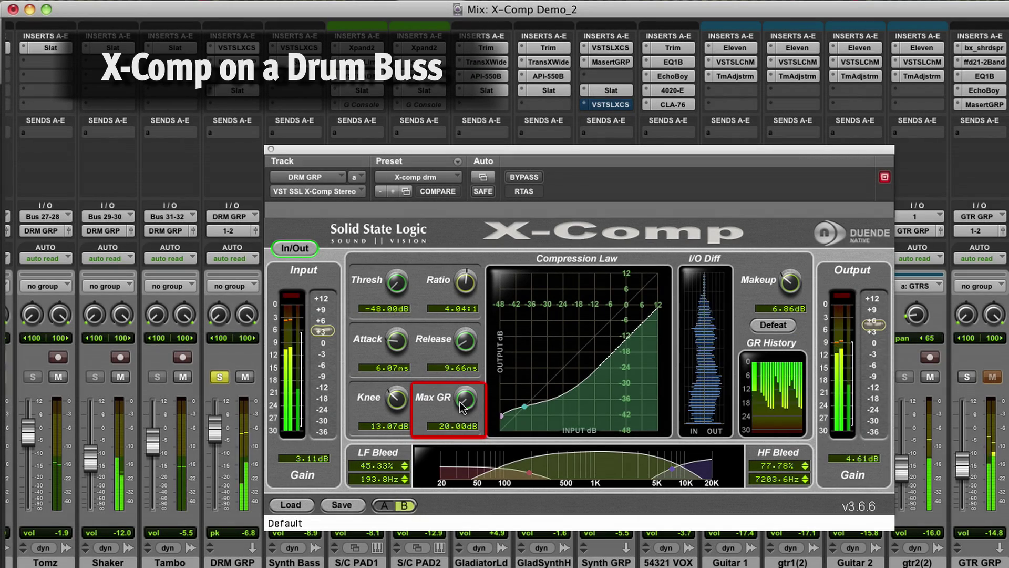
left_click_drag(462, 406, 482, 134)
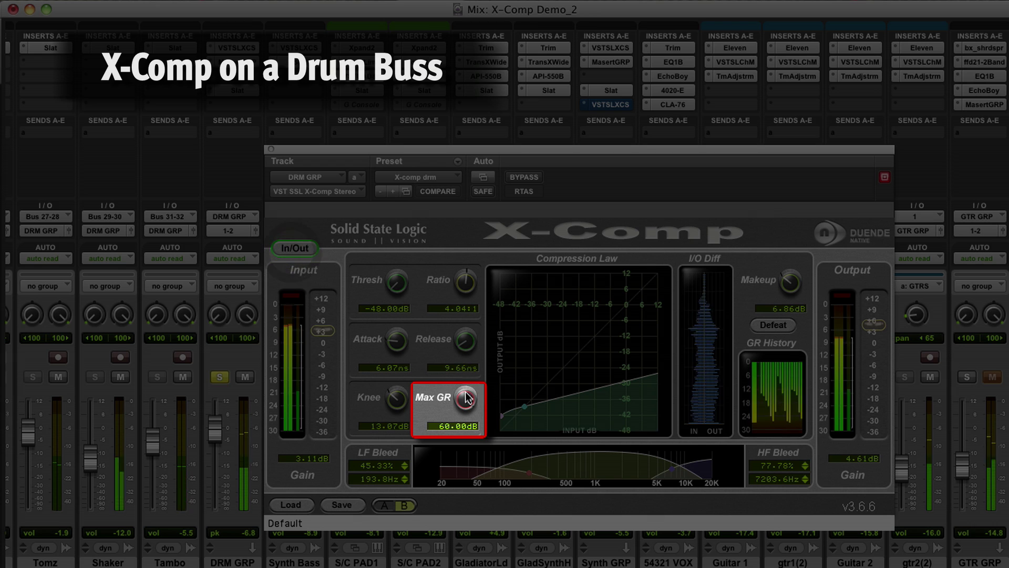
left_click_drag(465, 399, 466, 426)
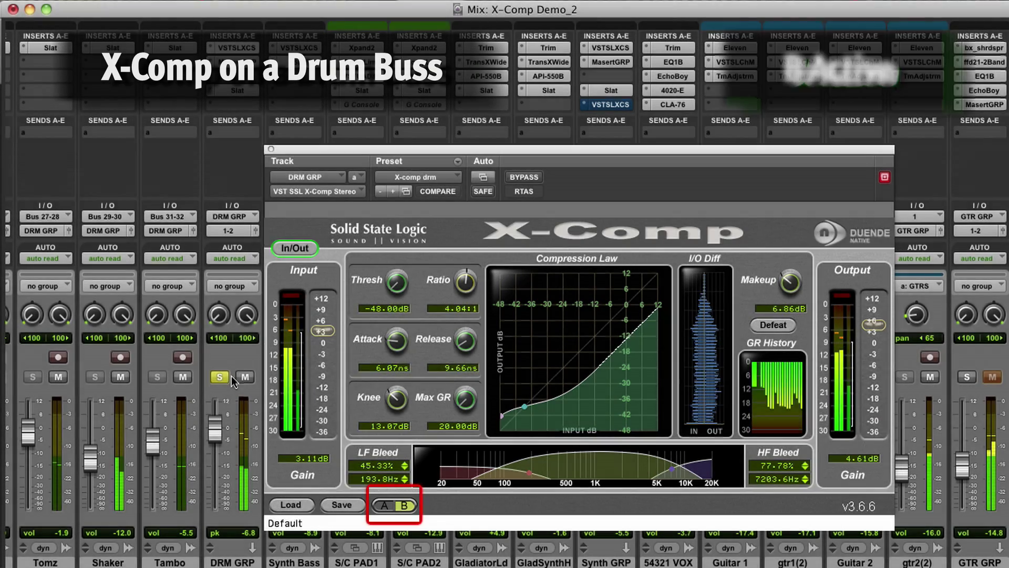
Step: Unsolo the DRM GRP track to hear setting B in the full mix
left_click(221, 377)
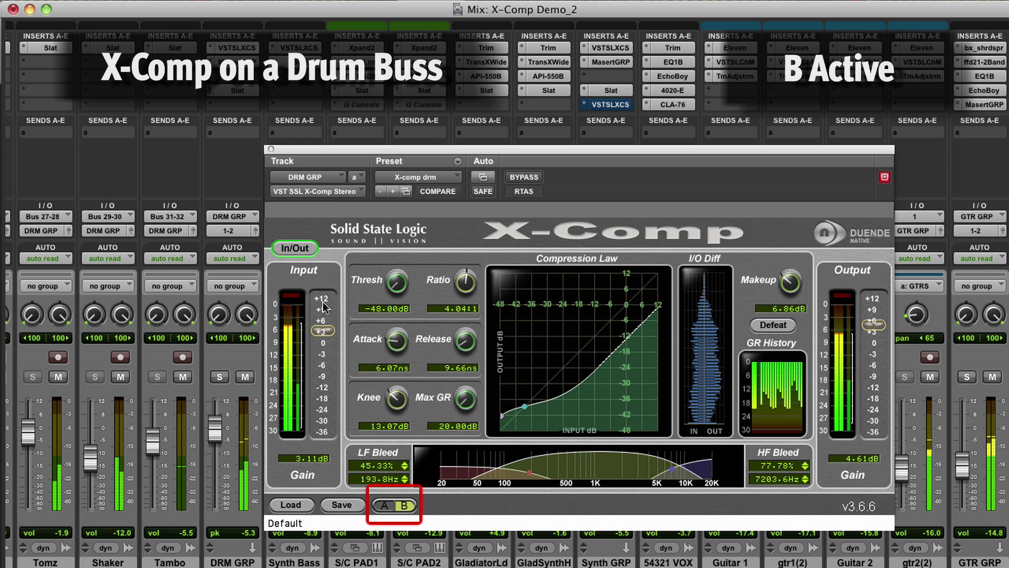
Step: Bypass the DRM GRP compressor and switch it back in to compare setting B within the full mix
left_click(296, 253)
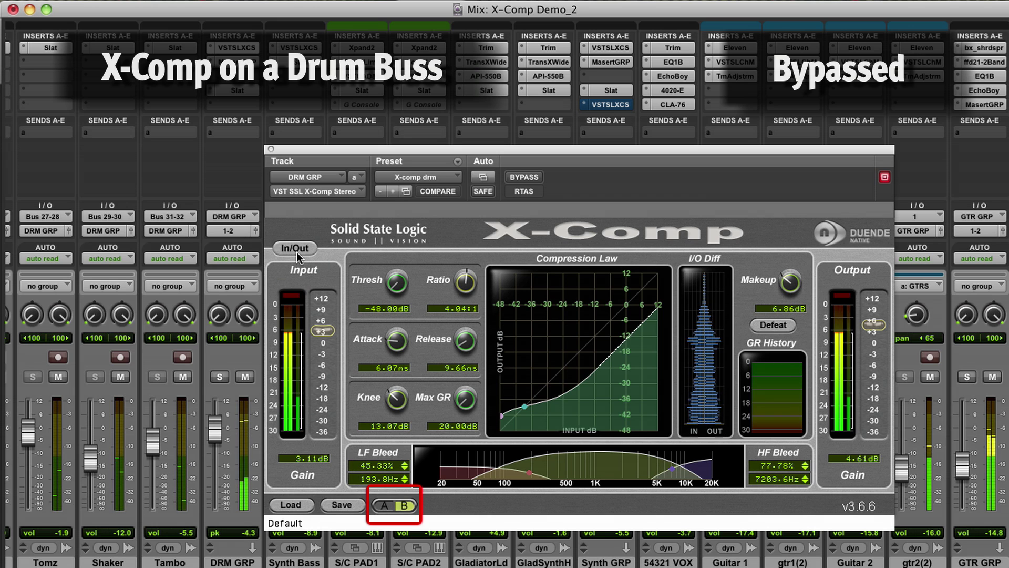
left_click(297, 251)
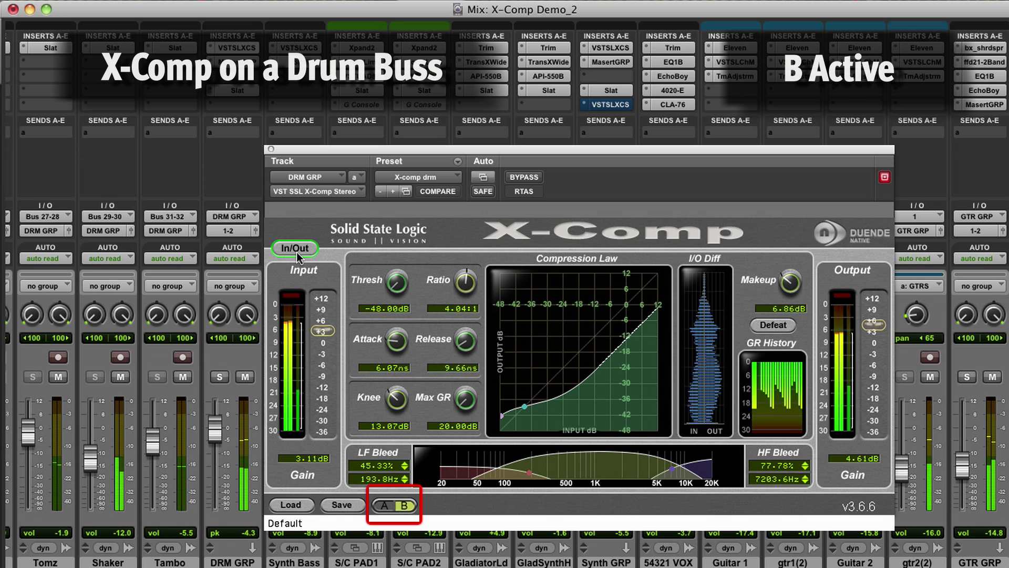
Step: Compare setting A, bypassed and active, against setting B on the drum group, resetting the DRM GRP peak reading
left_click(388, 506)
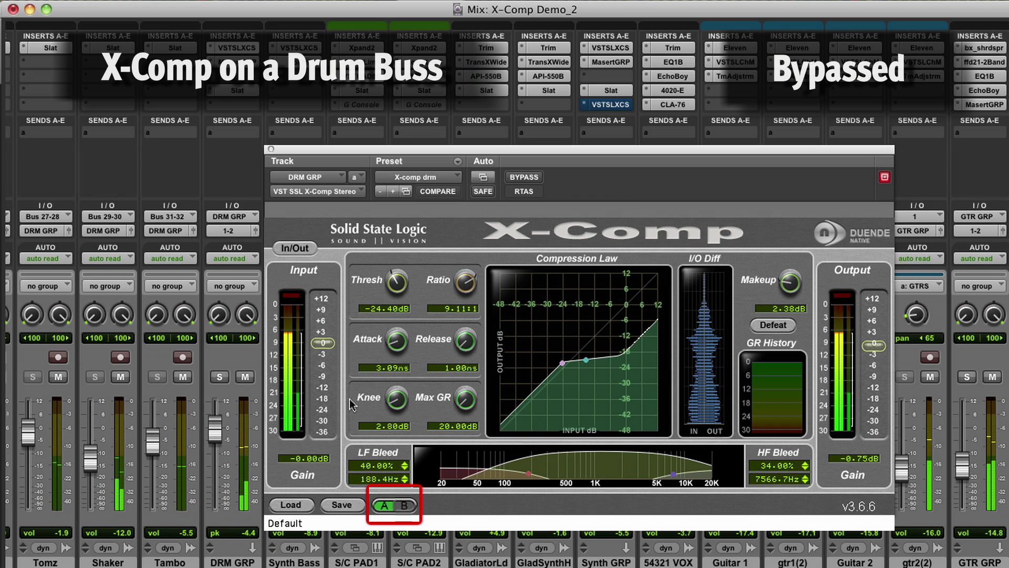
left_click(294, 248)
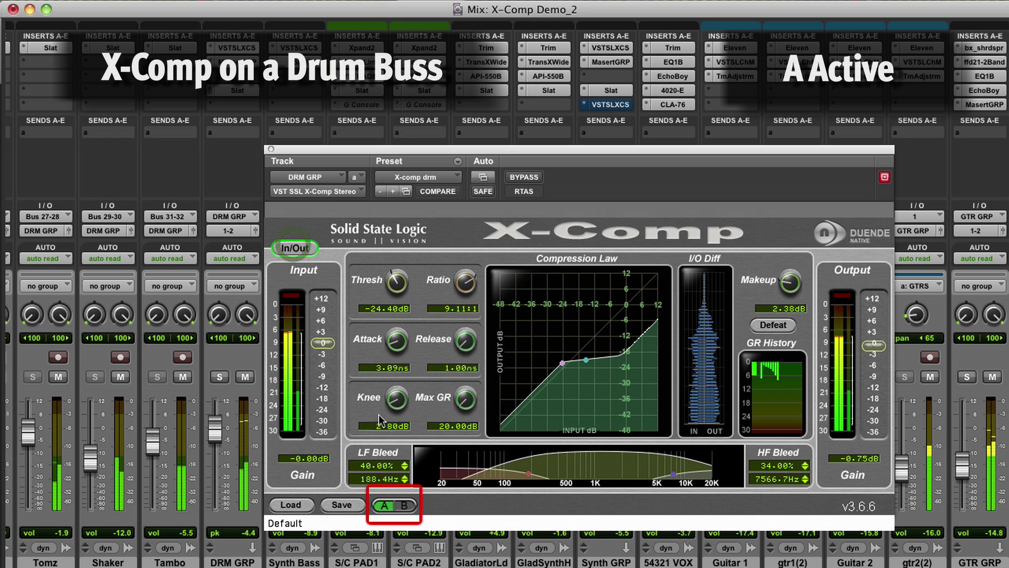
left_click(402, 508)
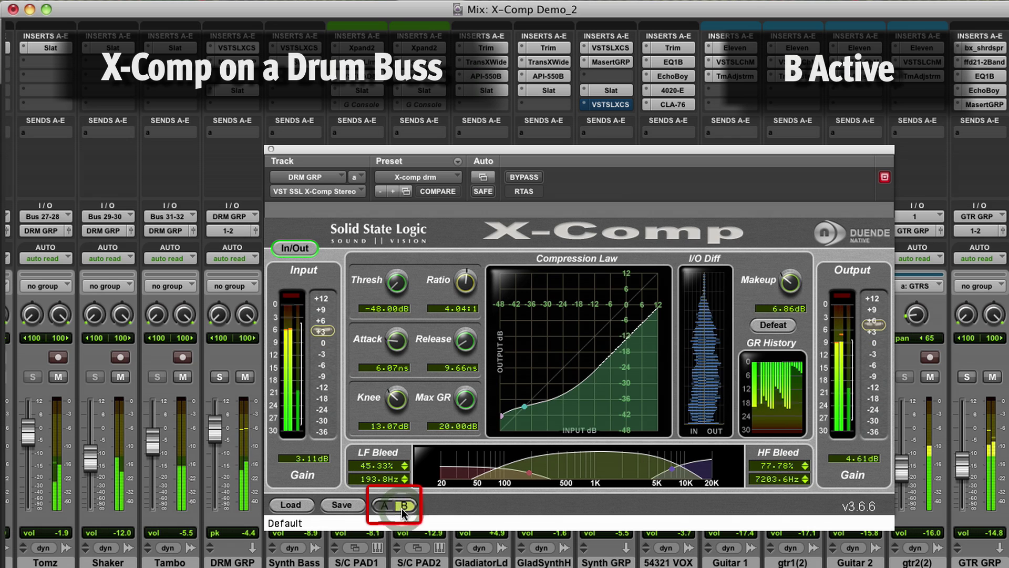
left_click(249, 534)
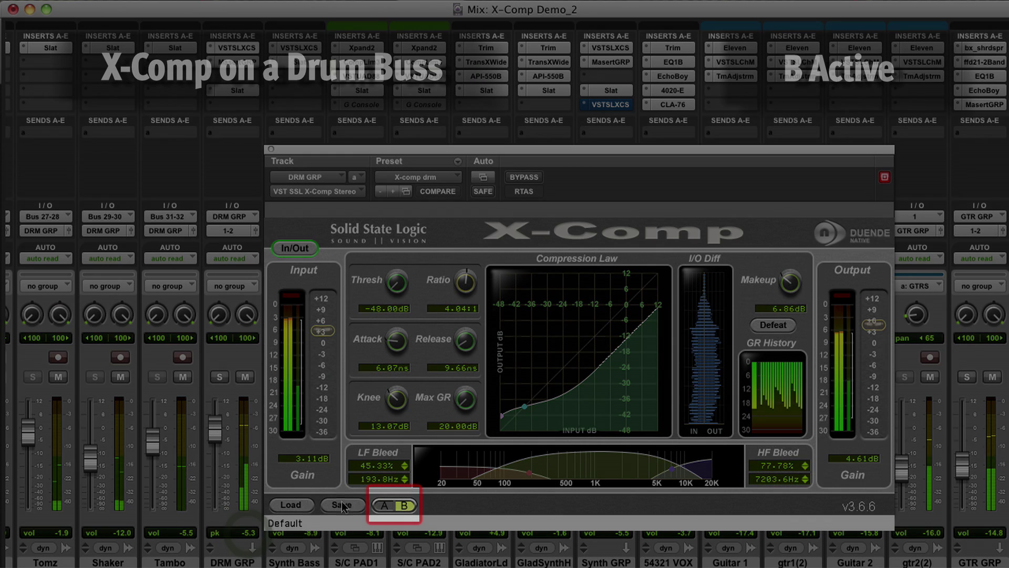